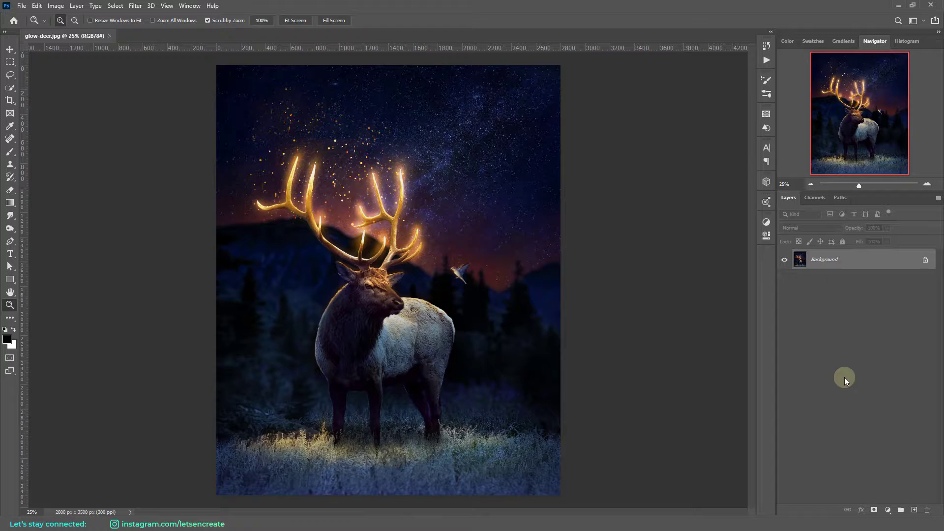
# Step: Resize glow-deer.jpg to 72 ppi and 1080 px wide, giving 1080 × 1350 px
pyautogui.click(56, 6)
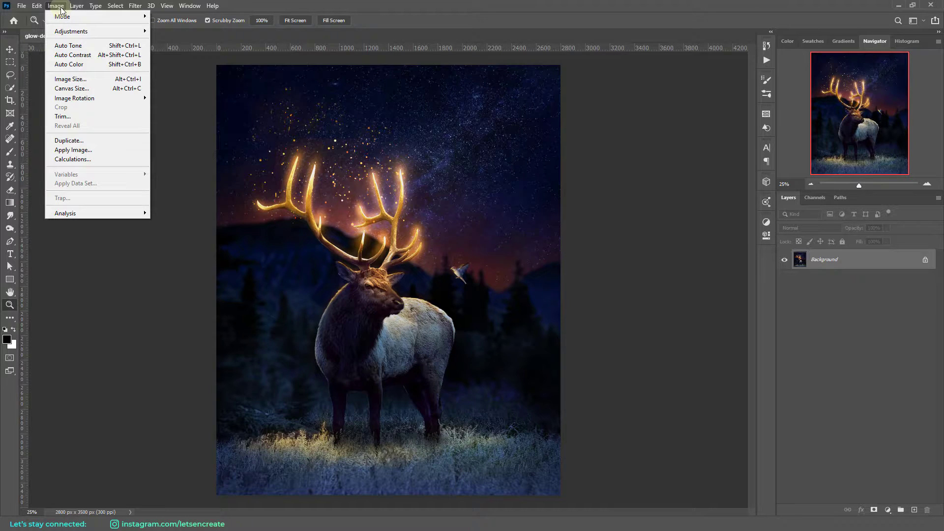
pyautogui.click(71, 79)
pyautogui.doubleClick(696, 192)
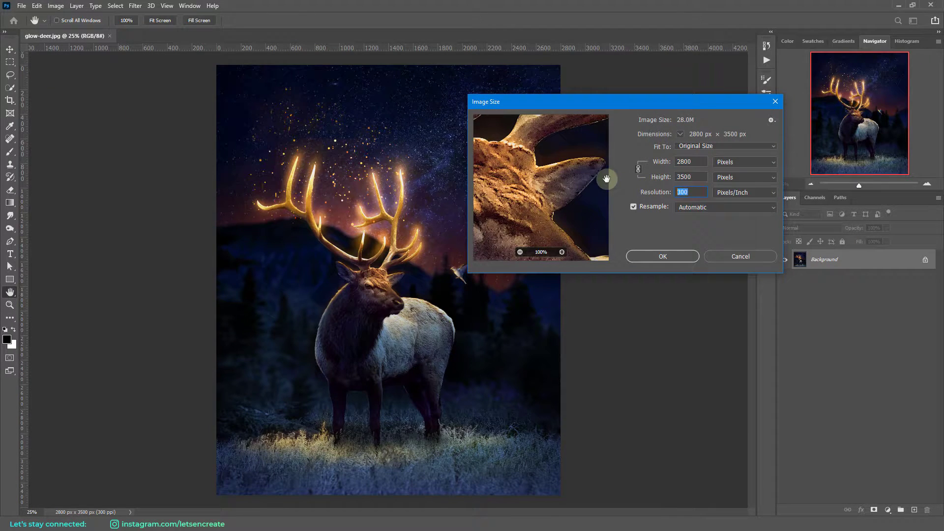
pyautogui.write('72')
pyautogui.doubleClick(693, 177)
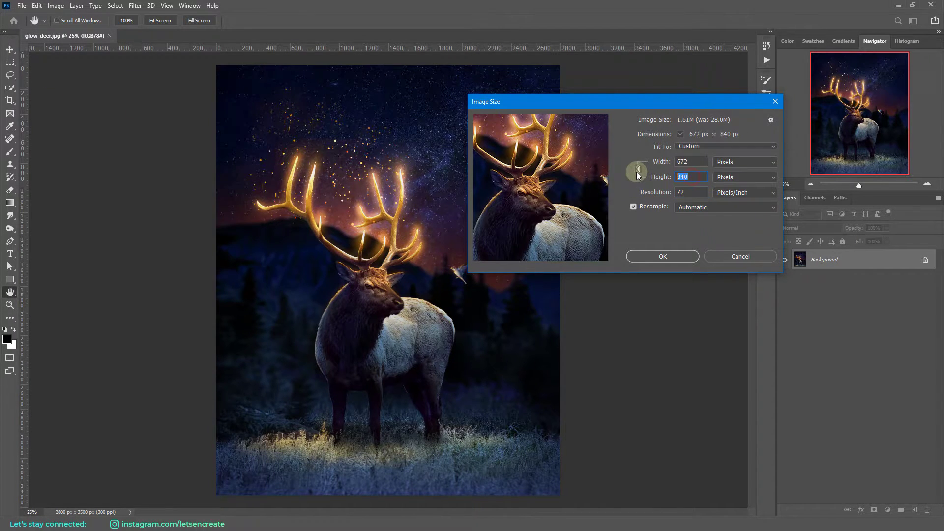
pyautogui.doubleClick(691, 162)
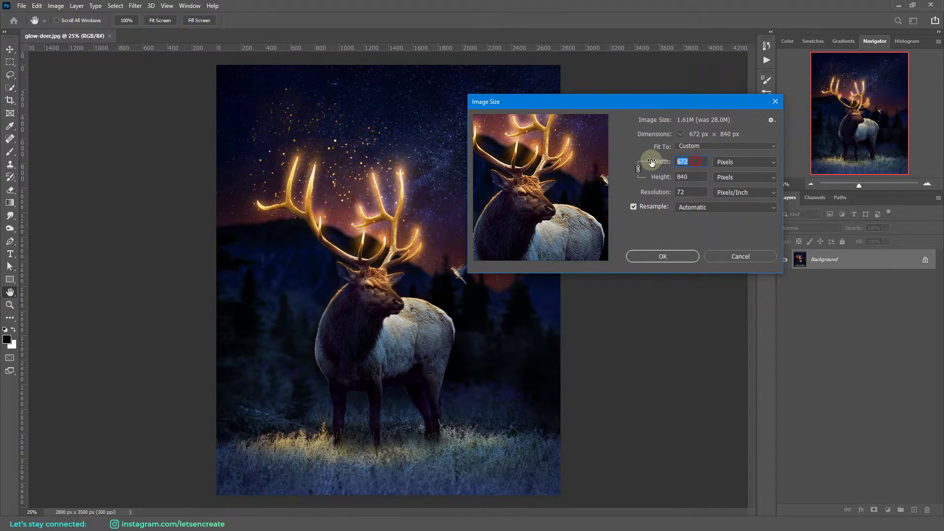
pyautogui.write('1080')
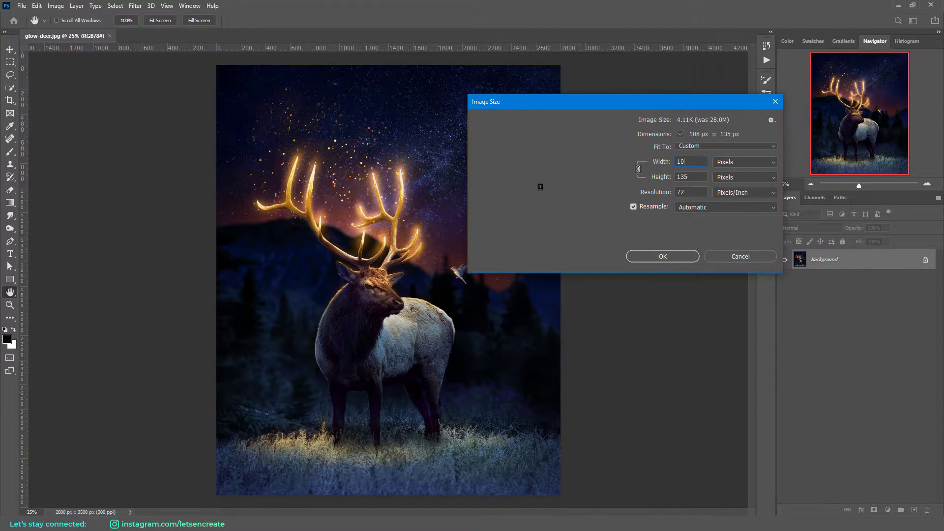
pyautogui.click(662, 256)
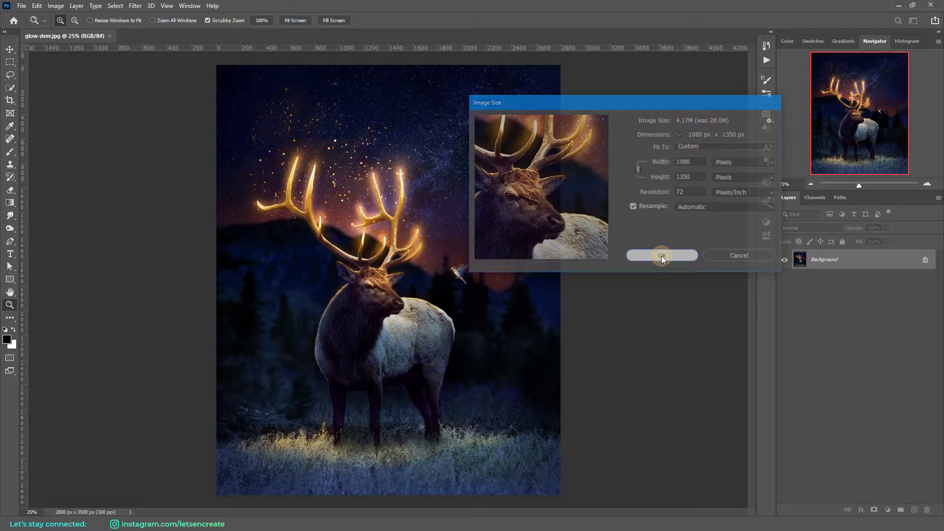
# Step: Fit the resized image on screen and show an enlarged Timeline panel
pyautogui.press('z')
pyautogui.hotkey('ctrl', '0')
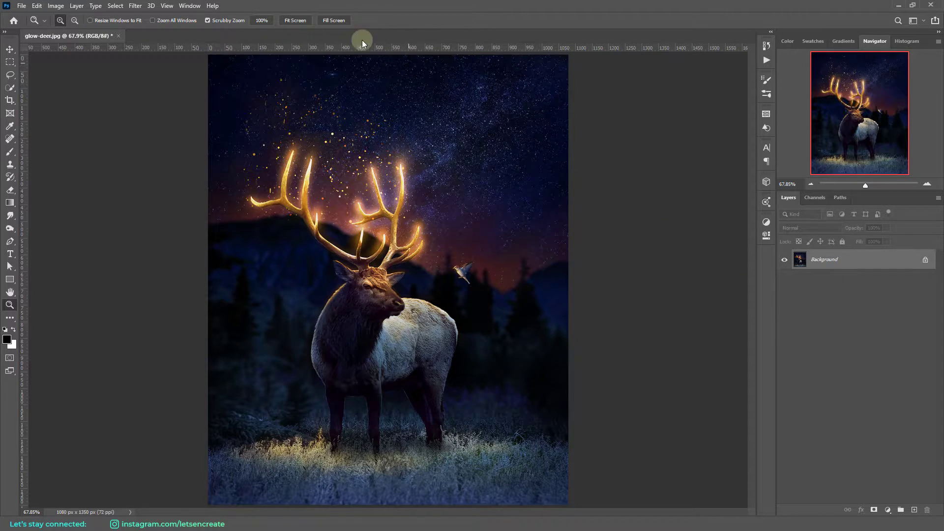
pyautogui.click(189, 6)
pyautogui.click(219, 354)
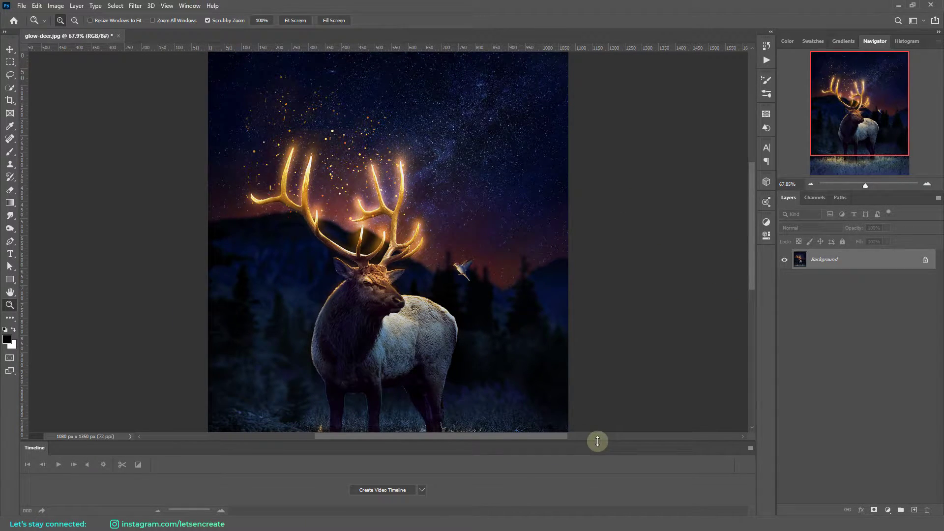
pyautogui.moveTo(597, 441); pyautogui.dragTo(594, 407)
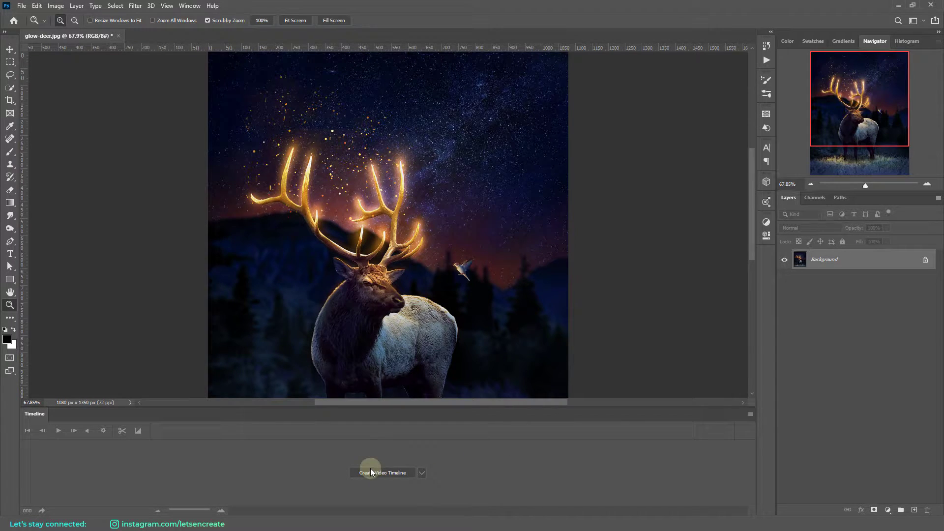
# Step: Create a video timeline, turning the image into a five-second Layer 0 clip
pyautogui.click(423, 472)
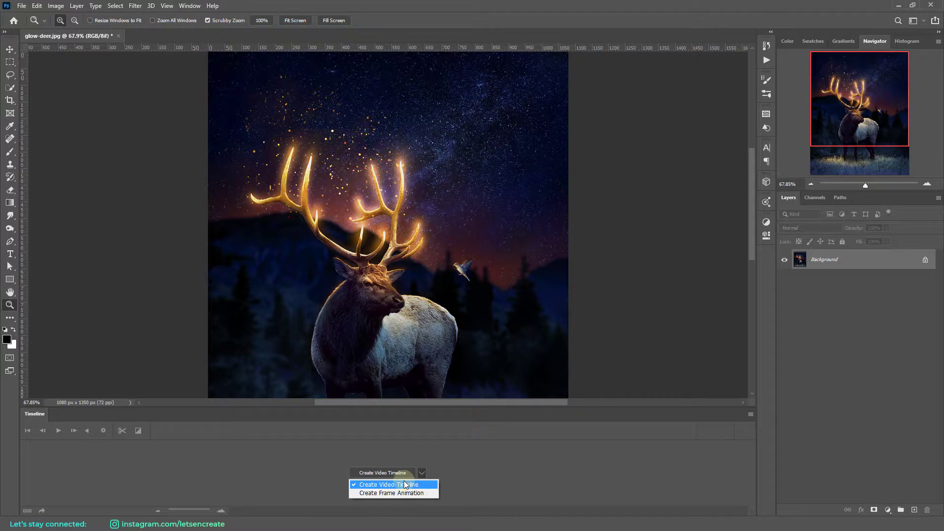
pyautogui.click(372, 469)
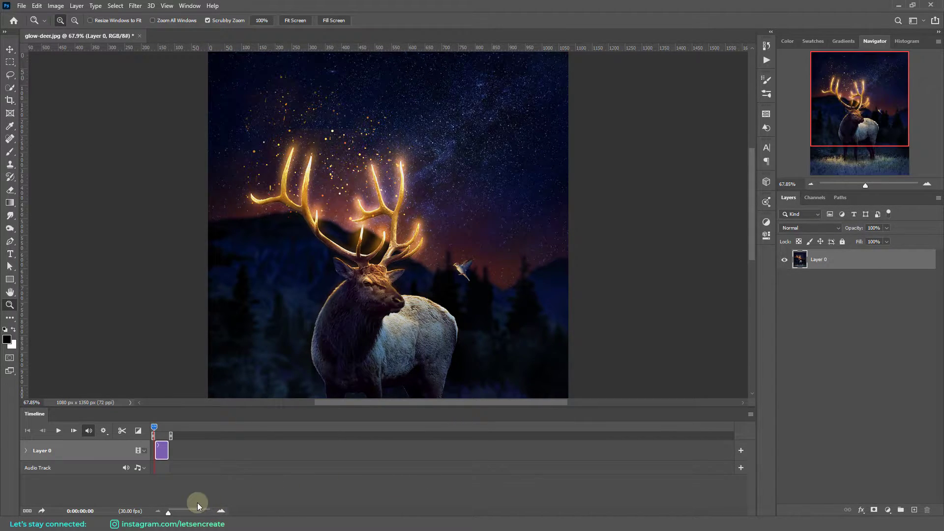
pyautogui.moveTo(168, 511); pyautogui.dragTo(185, 511)
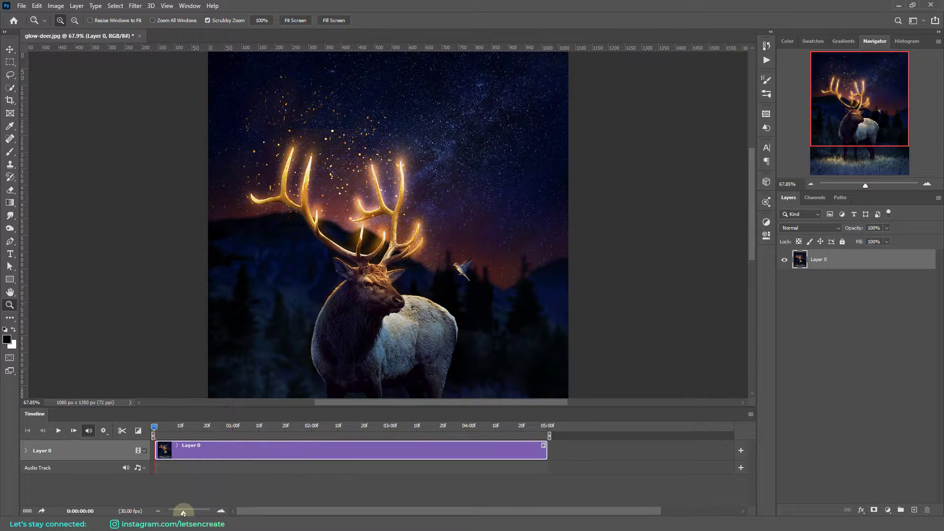
pyautogui.hotkey('ctrl', '0')
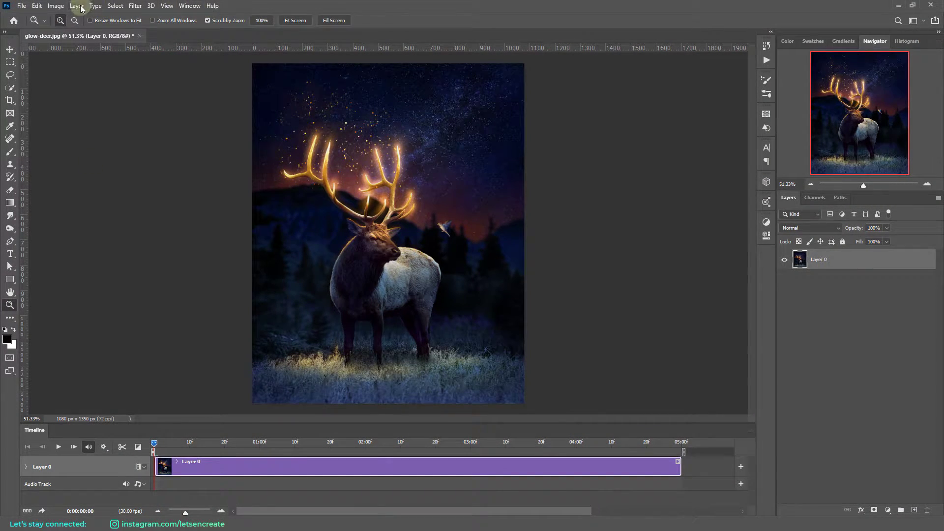
# Step: Place the Particles mp4 video as an embedded layer over the deer
pyautogui.click(22, 6)
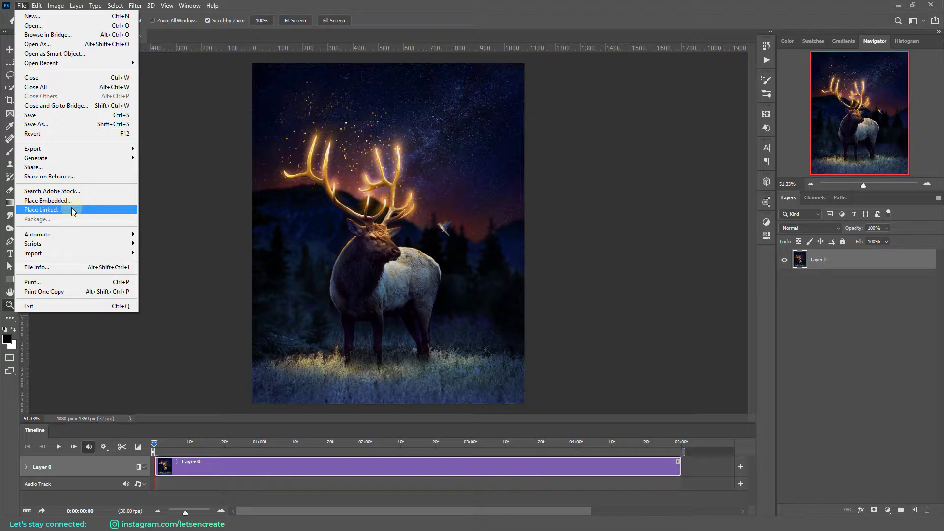
pyautogui.click(45, 201)
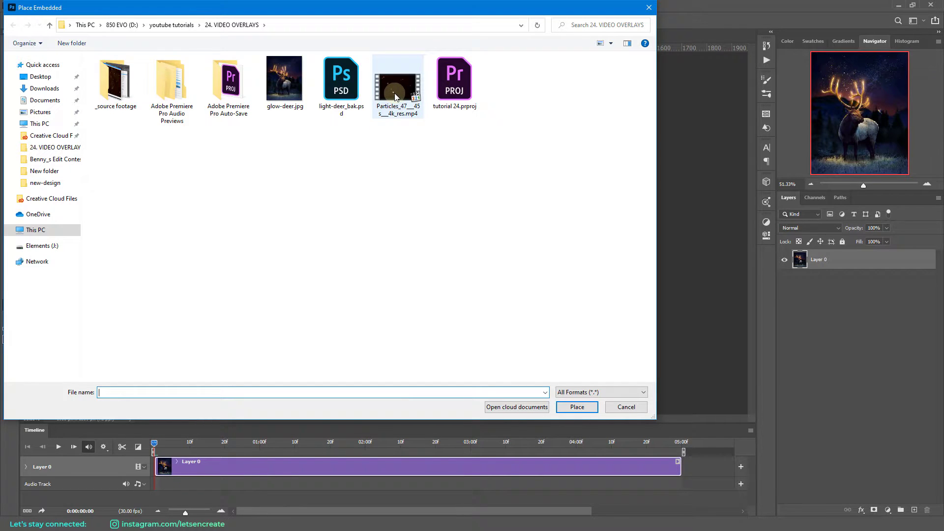
pyautogui.click(396, 94)
pyautogui.click(575, 407)
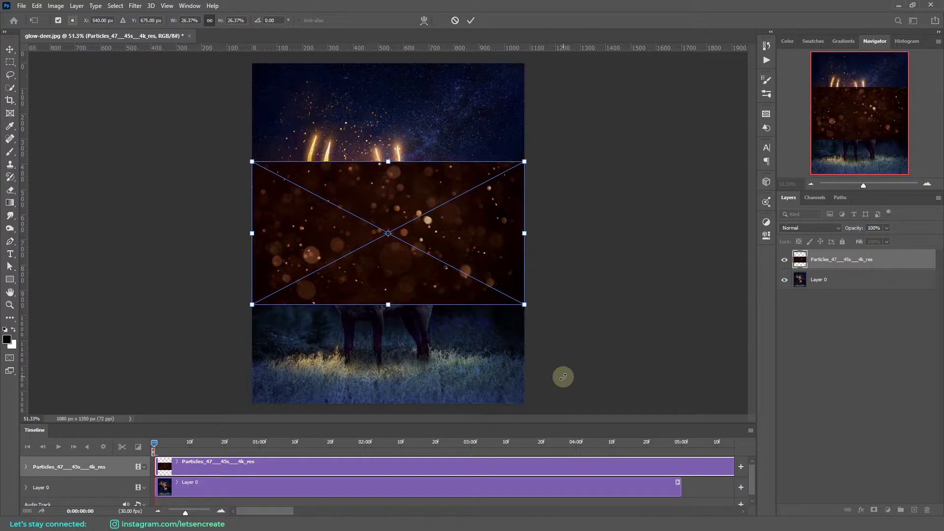
# Step: Rotate the particles video -90° and scale it to 51.37% to cover the canvas
pyautogui.moveTo(607, 211); pyautogui.dragTo(358, 78)
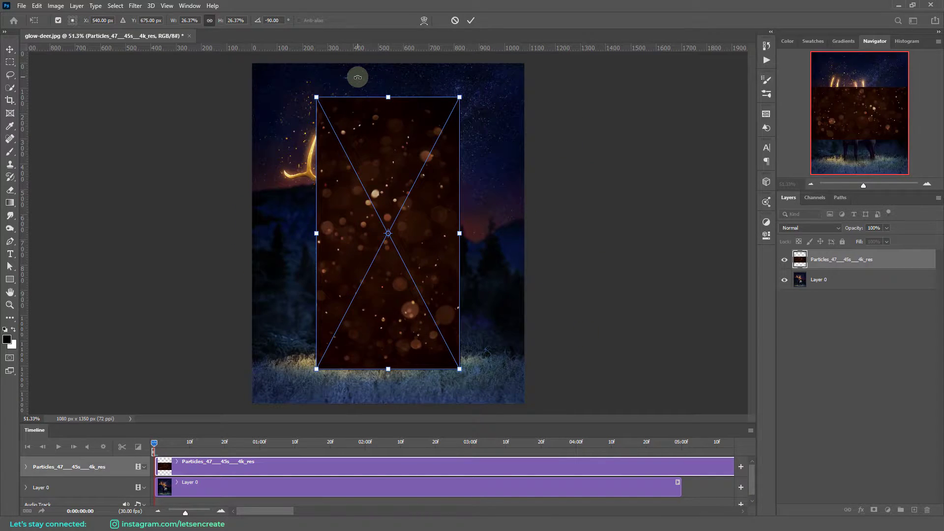
pyautogui.moveTo(173, 21); pyautogui.dragTo(185, 22)
pyautogui.click(470, 21)
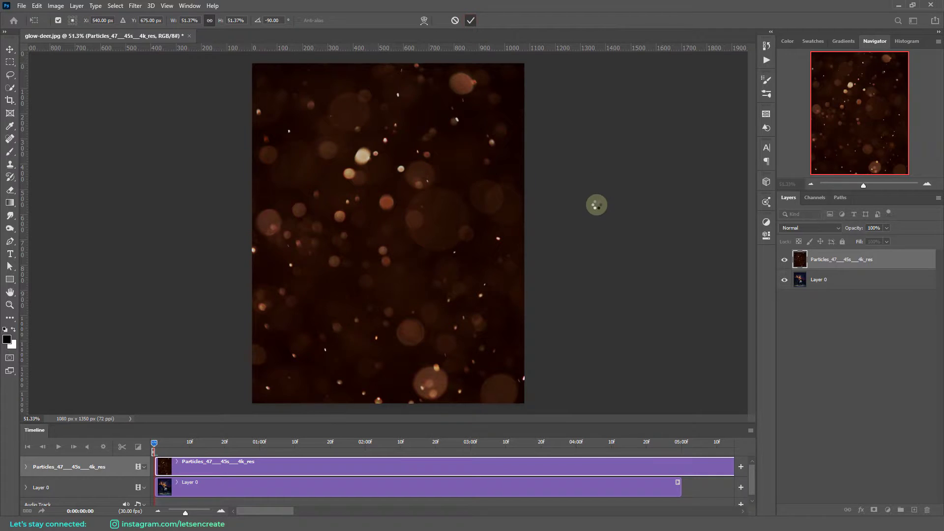
pyautogui.press('z')
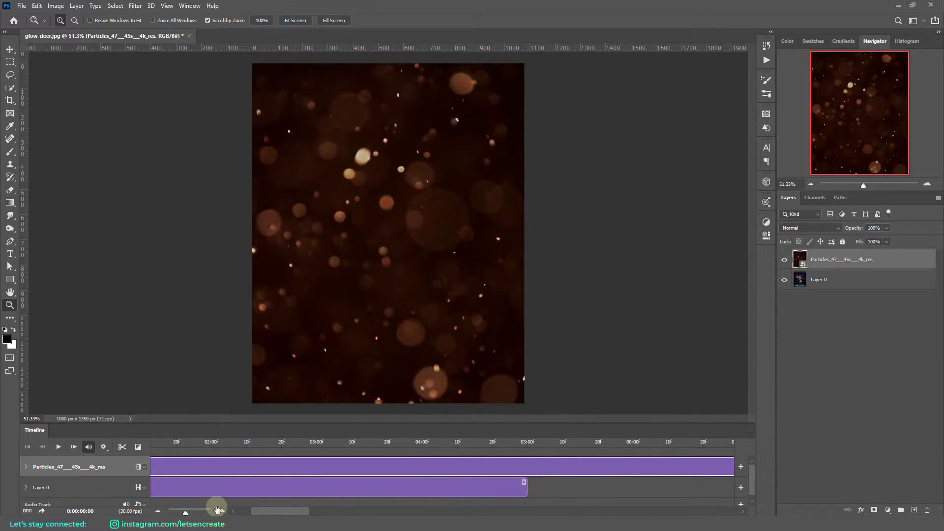
# Step: Trim the Particles clip's end back to 05:00f so it ends with Layer 0
pyautogui.moveTo(185, 512); pyautogui.dragTo(174, 513)
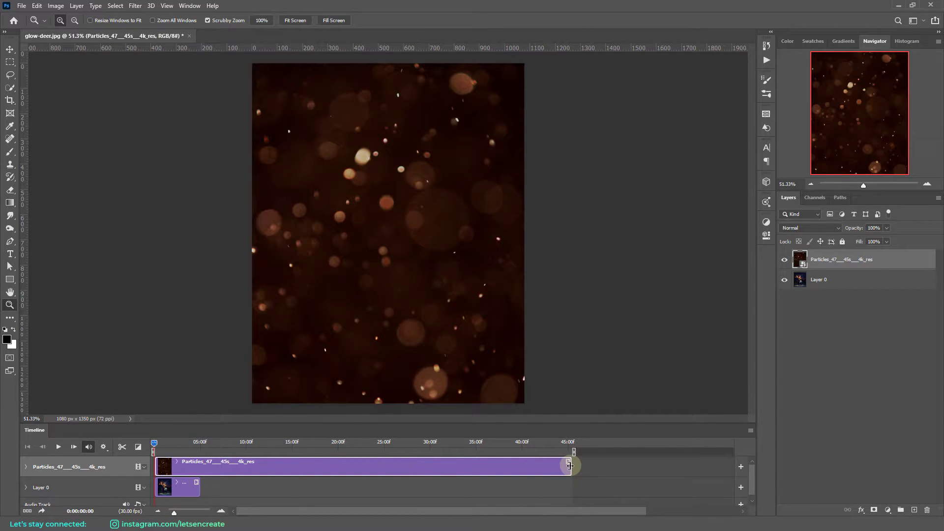
pyautogui.moveTo(568, 467); pyautogui.dragTo(199, 467)
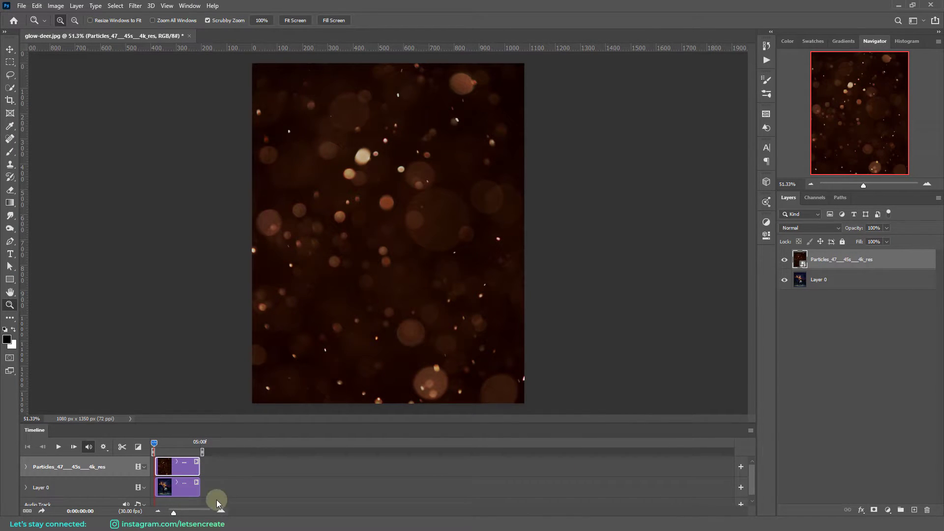
pyautogui.moveTo(171, 513); pyautogui.dragTo(186, 512)
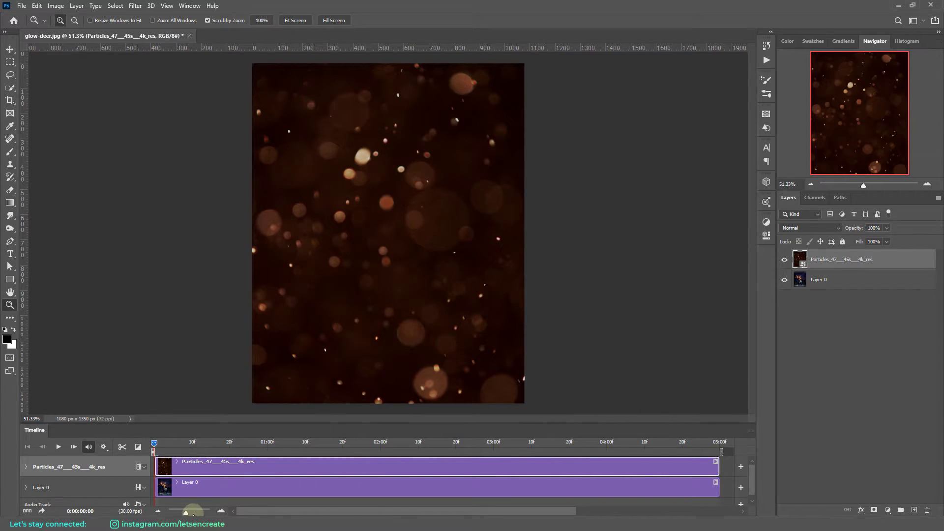
# Step: Set the particles layer to Linear Dodge (Add) with This Layer Blend If split to 0/75
pyautogui.click(791, 230)
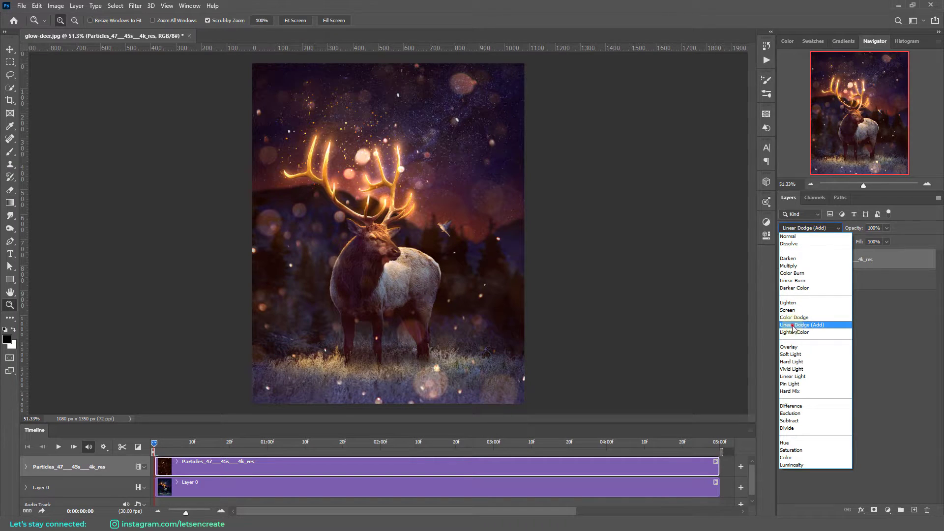
pyautogui.click(792, 325)
pyautogui.rightClick(899, 255)
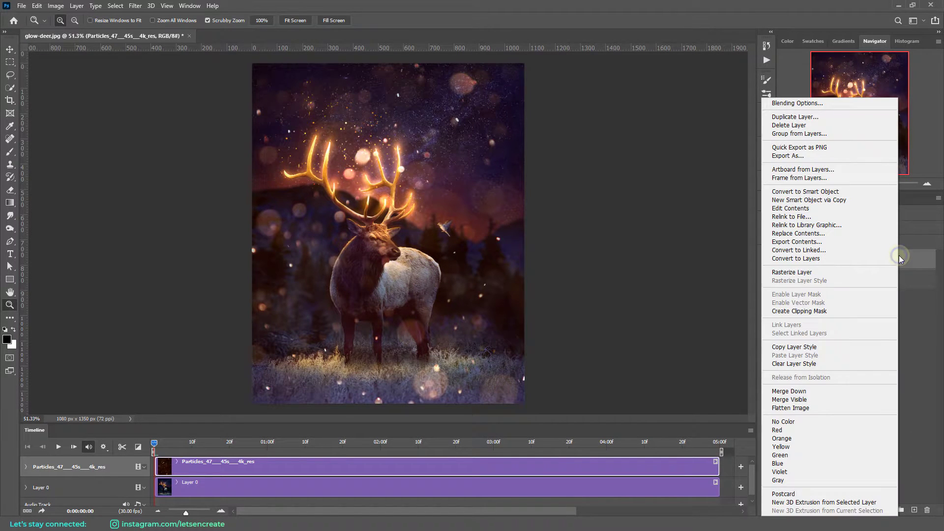
pyautogui.click(794, 129)
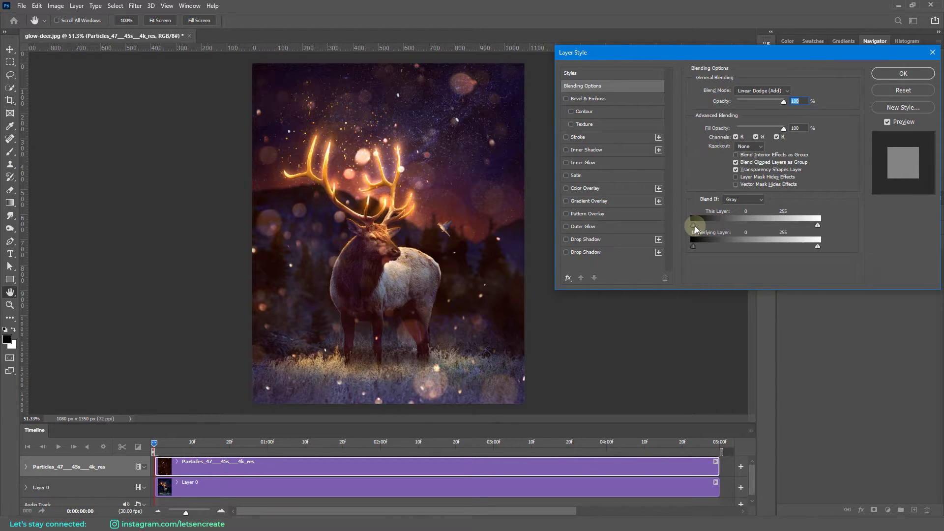
pyautogui.moveTo(694, 225); pyautogui.dragTo(728, 231)
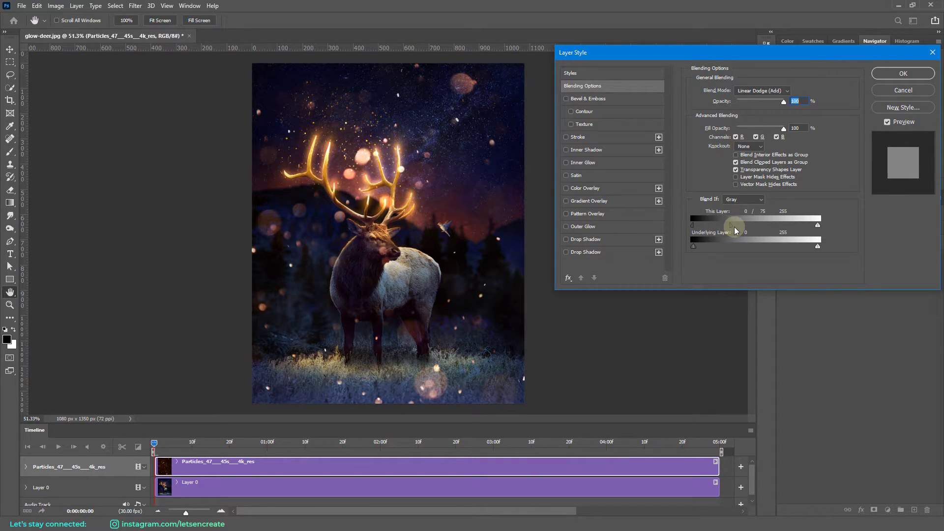
pyautogui.click(903, 74)
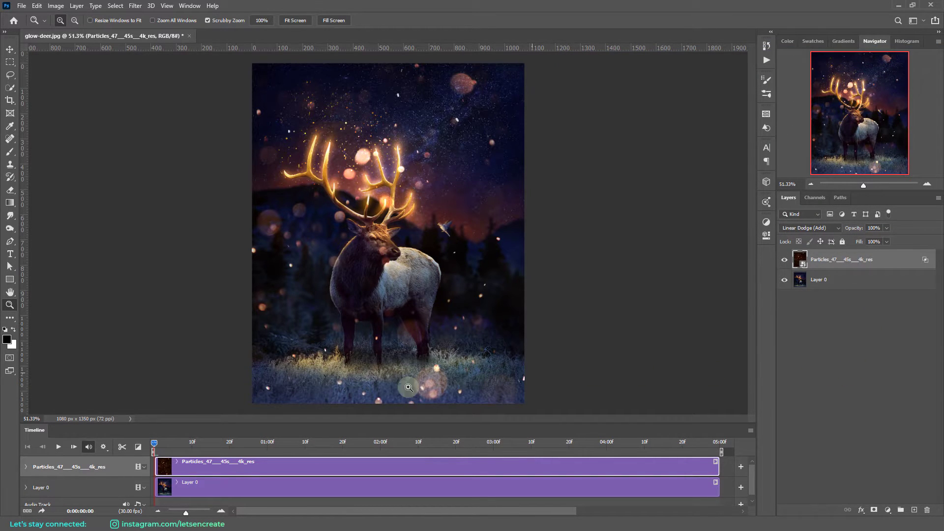
pyautogui.click(104, 447)
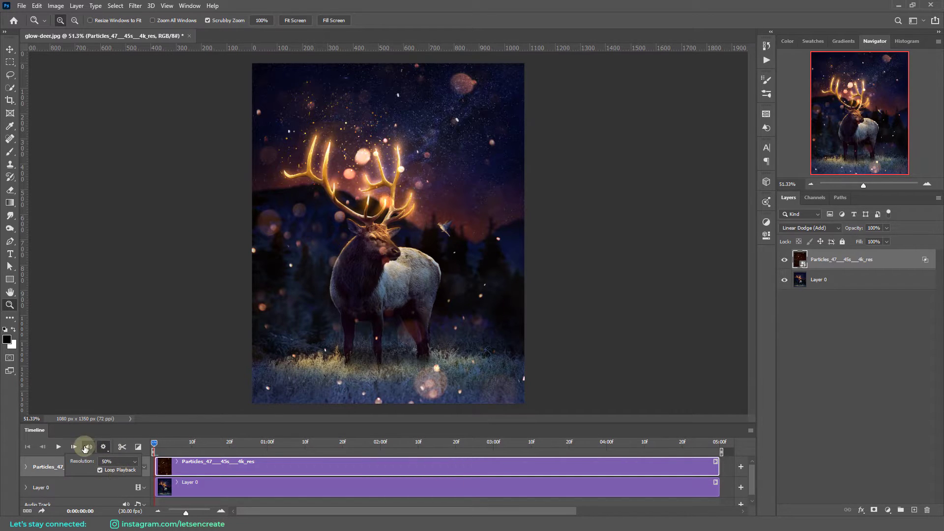
pyautogui.click(58, 450)
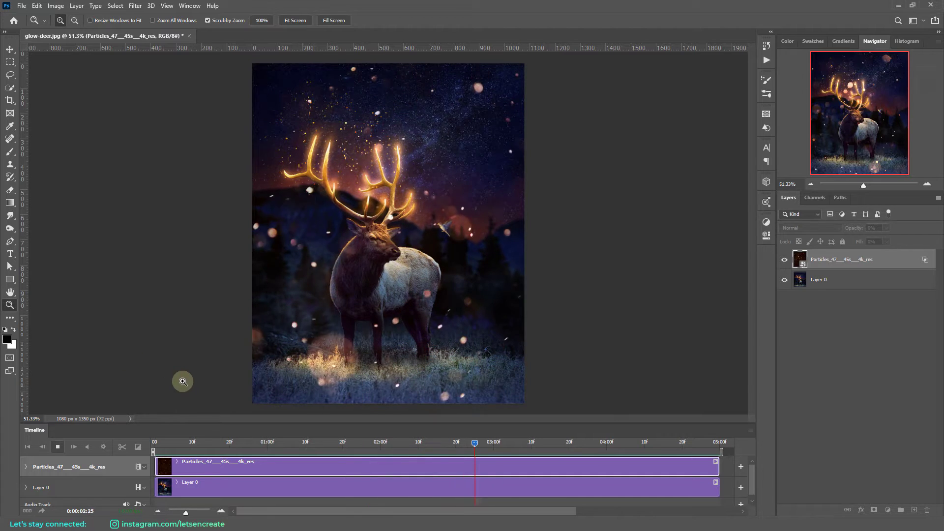
pyautogui.click(59, 448)
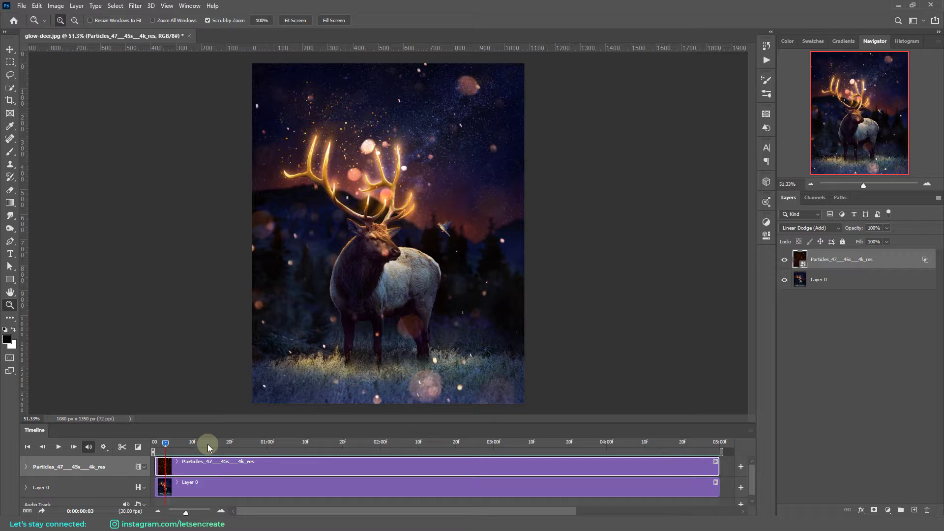
# Step: Extend the particles clip past the deer clip's end and duplicate the particles layer
pyautogui.moveTo(186, 512); pyautogui.dragTo(183, 512)
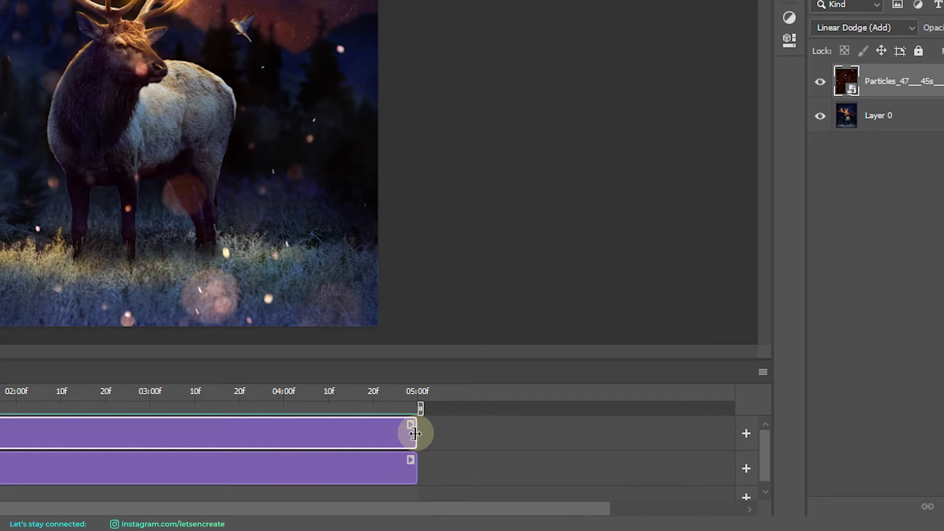
pyautogui.moveTo(415, 433); pyautogui.dragTo(547, 424)
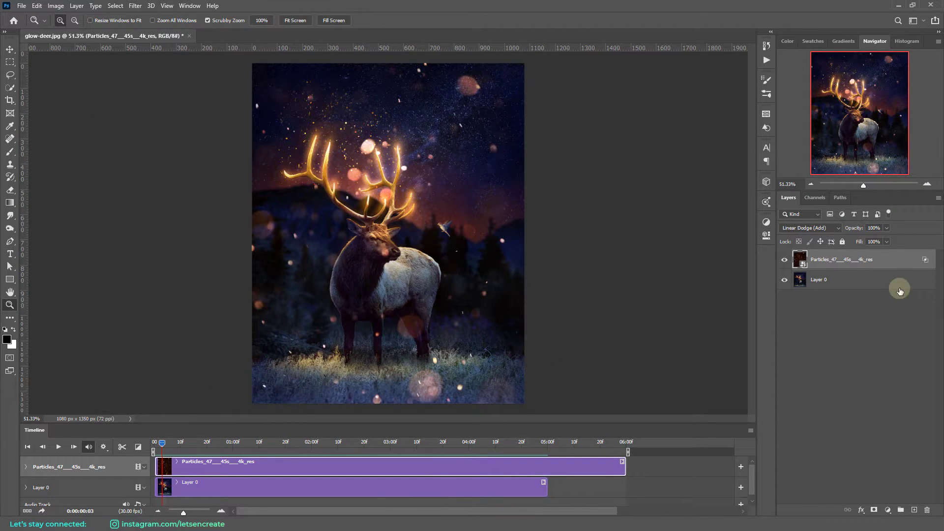
pyautogui.rightClick(877, 252)
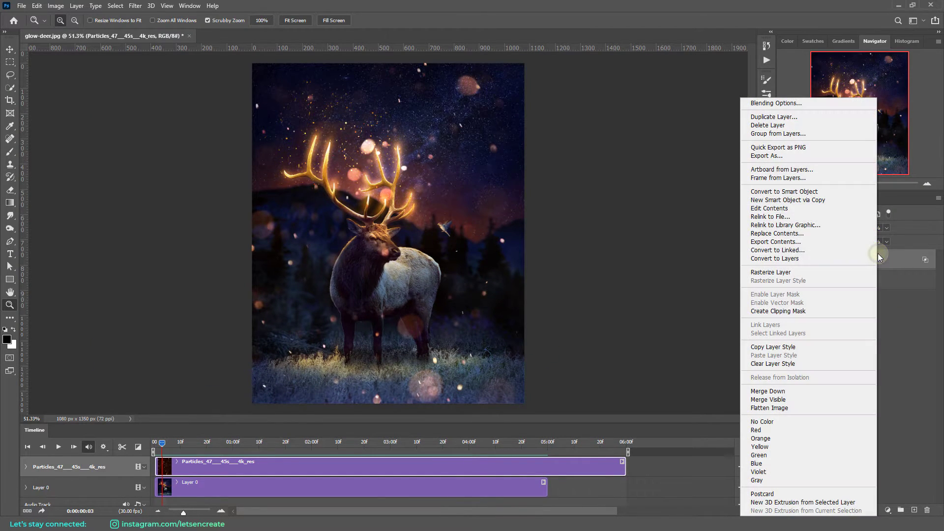
pyautogui.click(773, 117)
pyautogui.click(553, 144)
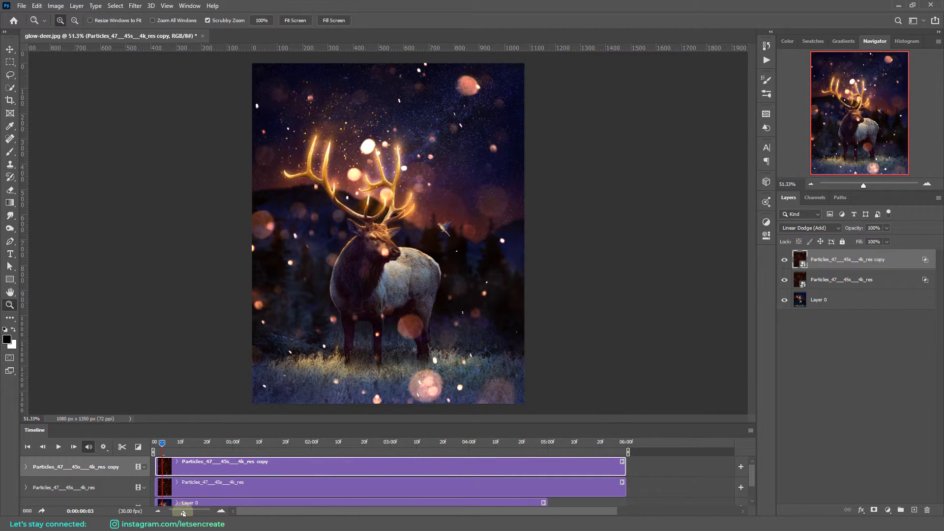
pyautogui.moveTo(183, 513); pyautogui.dragTo(179, 513)
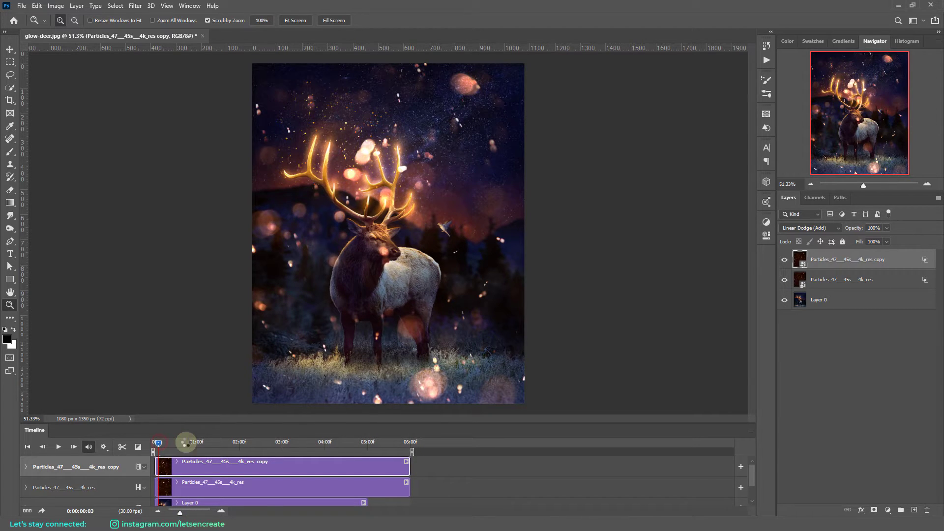
pyautogui.moveTo(186, 442); pyautogui.dragTo(262, 444)
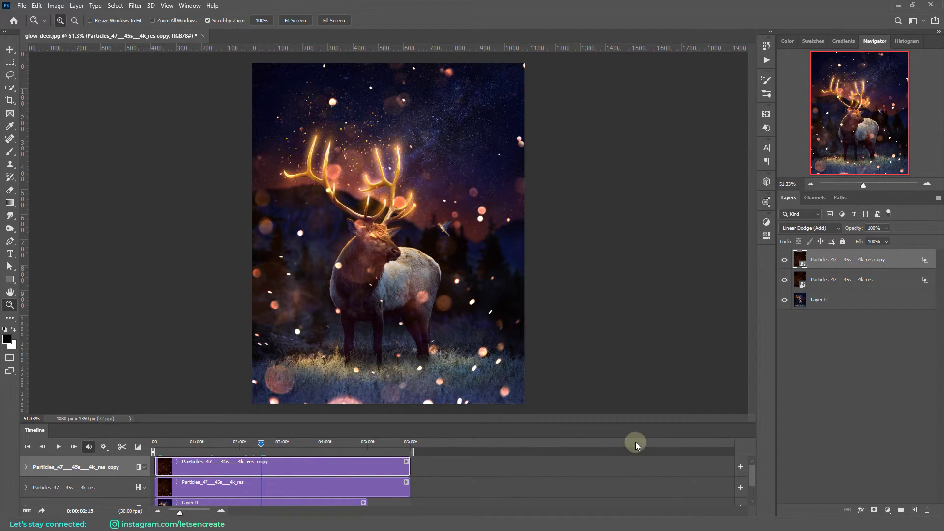
pyautogui.click(750, 431)
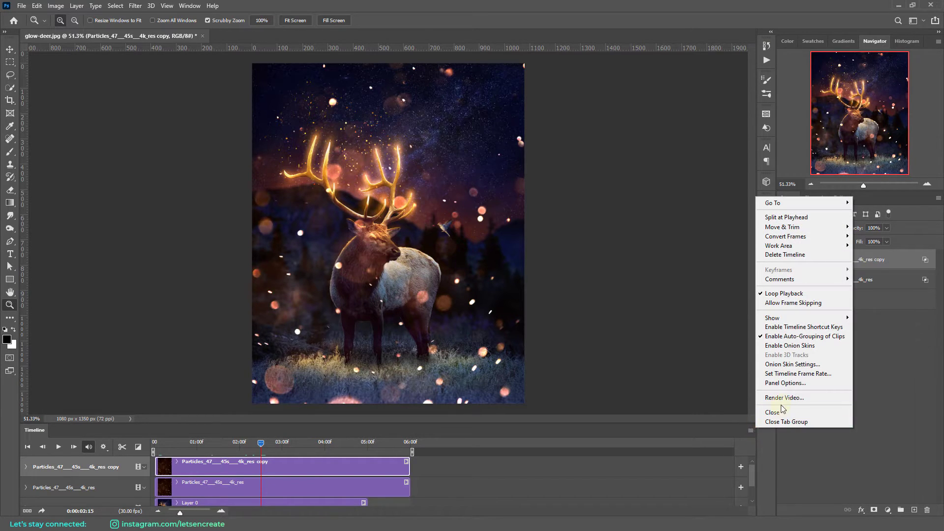
pyautogui.click(787, 374)
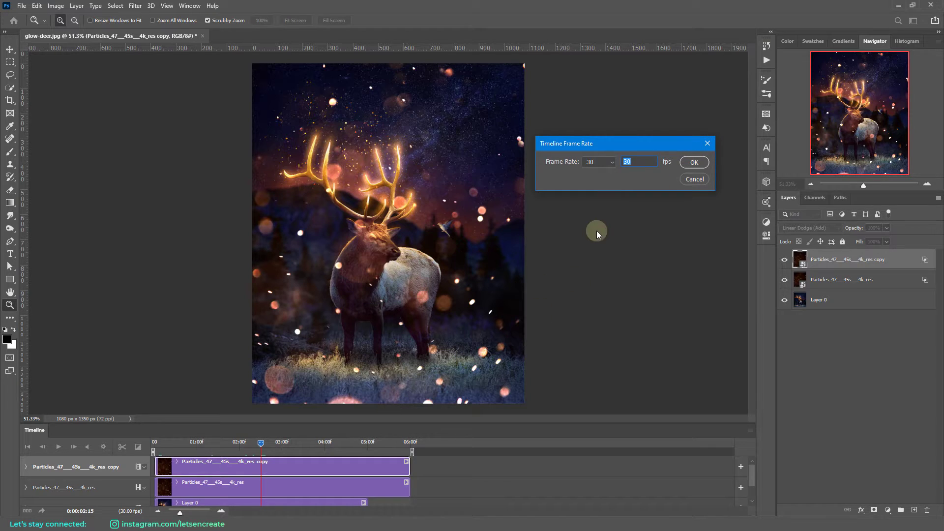
pyautogui.click(707, 144)
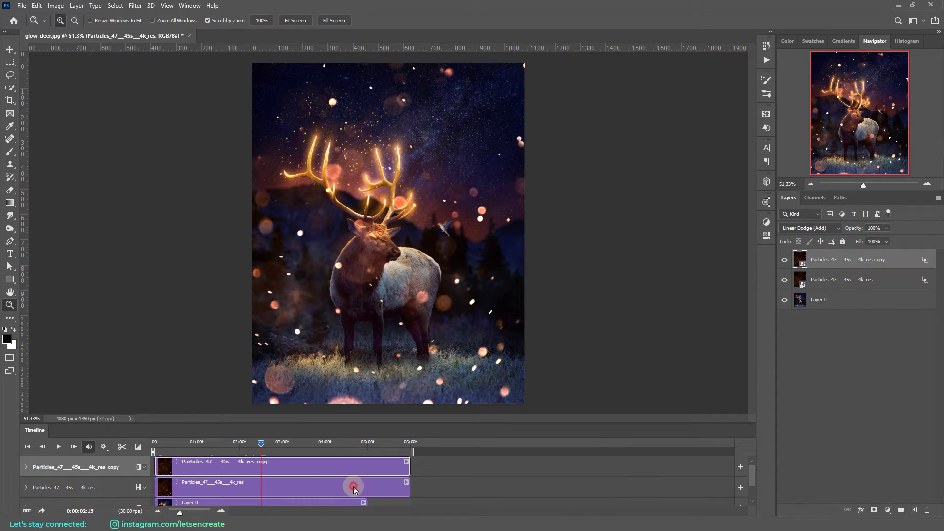
# Step: Trim the original particles clip, butt the copy after it at 02:15, and end the work area at 05:00
pyautogui.click(354, 487)
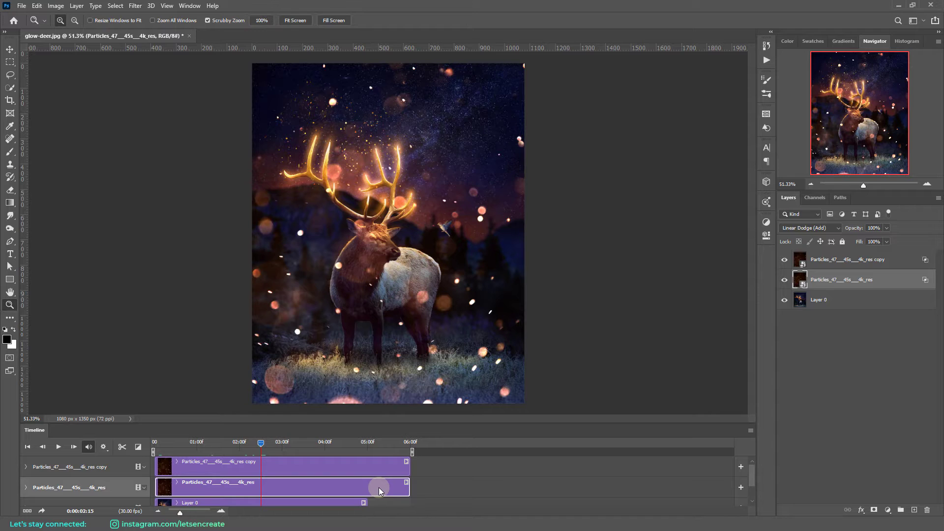
pyautogui.moveTo(379, 488); pyautogui.dragTo(227, 486)
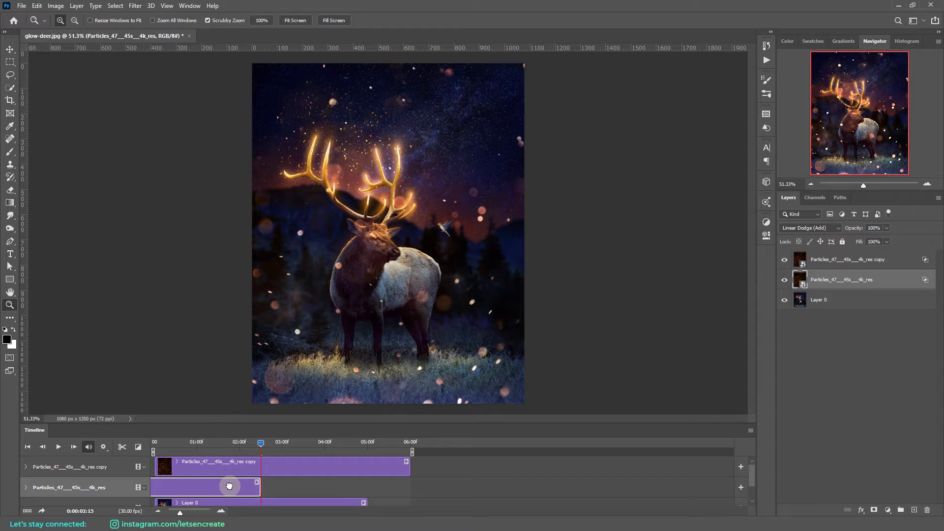
pyautogui.moveTo(229, 486); pyautogui.dragTo(237, 489)
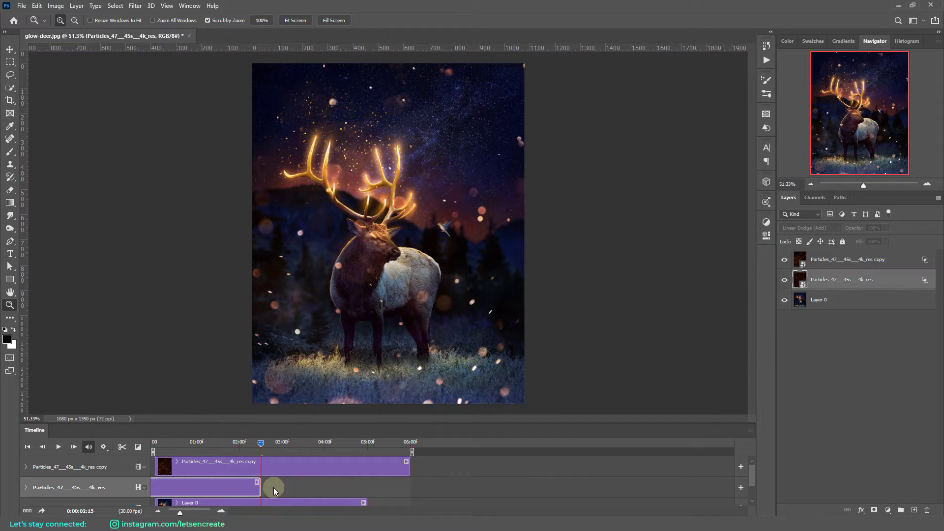
pyautogui.click(196, 461)
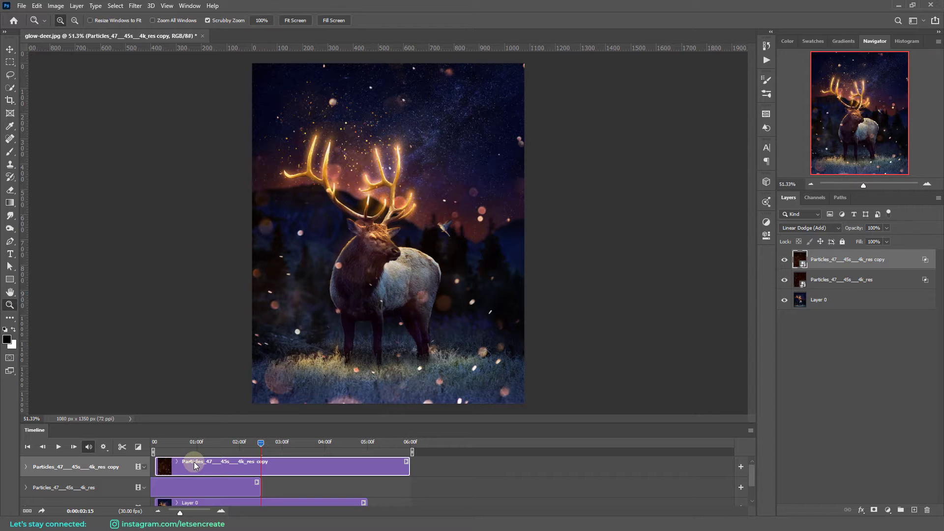
pyautogui.moveTo(196, 466); pyautogui.dragTo(309, 484)
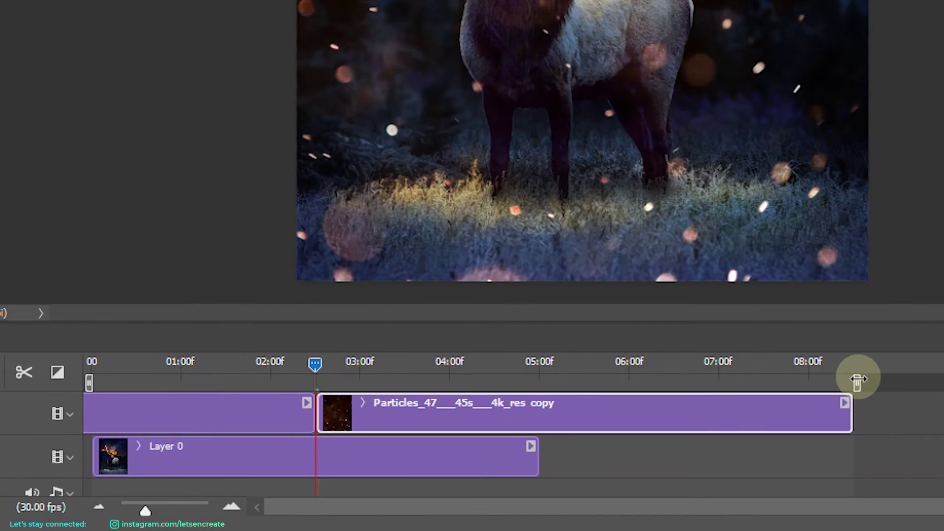
pyautogui.click(519, 451)
pyautogui.moveTo(857, 380); pyautogui.dragTo(544, 366)
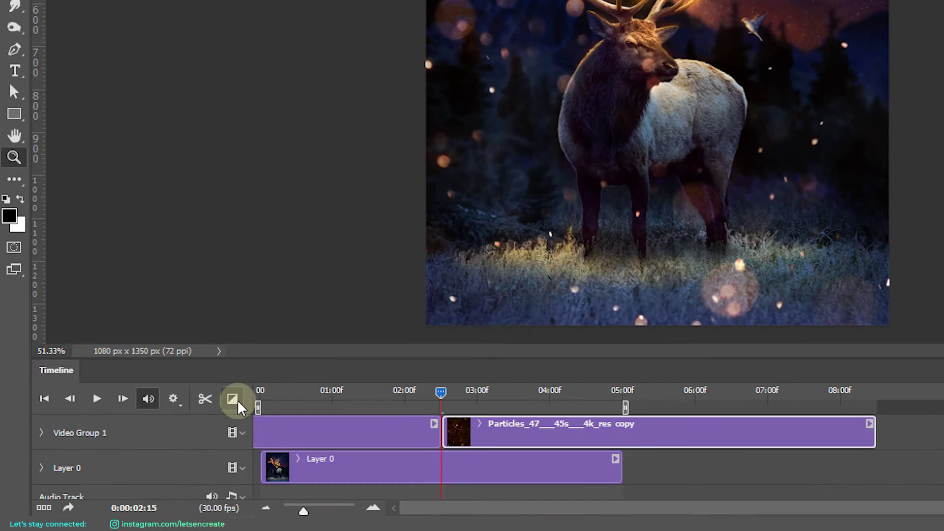
# Step: Add a 1-second Cross Fade transition where the two particle clips overlap
pyautogui.click(140, 447)
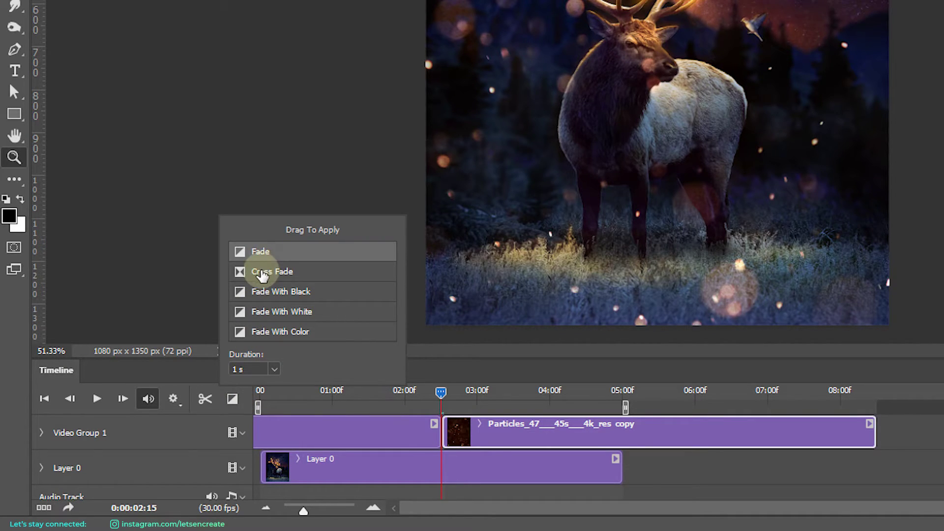
pyautogui.moveTo(258, 270); pyautogui.dragTo(446, 444)
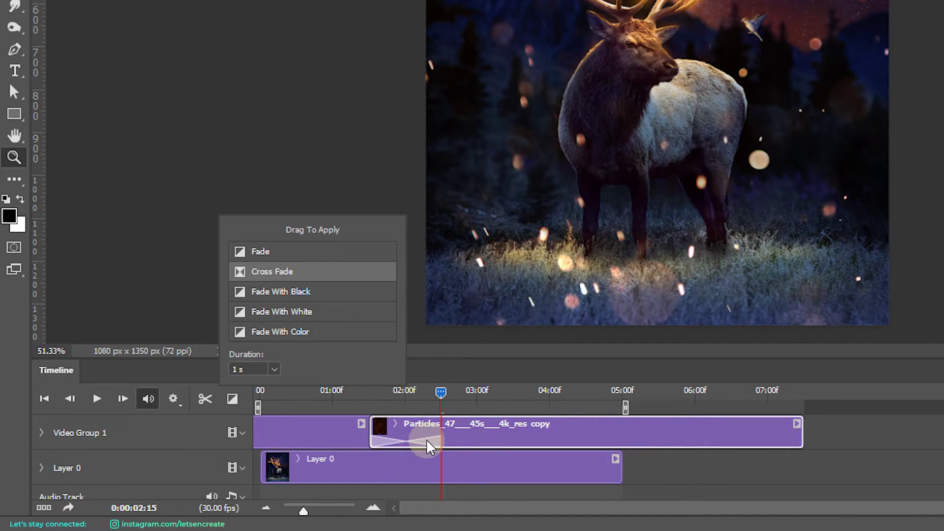
pyautogui.click(429, 443)
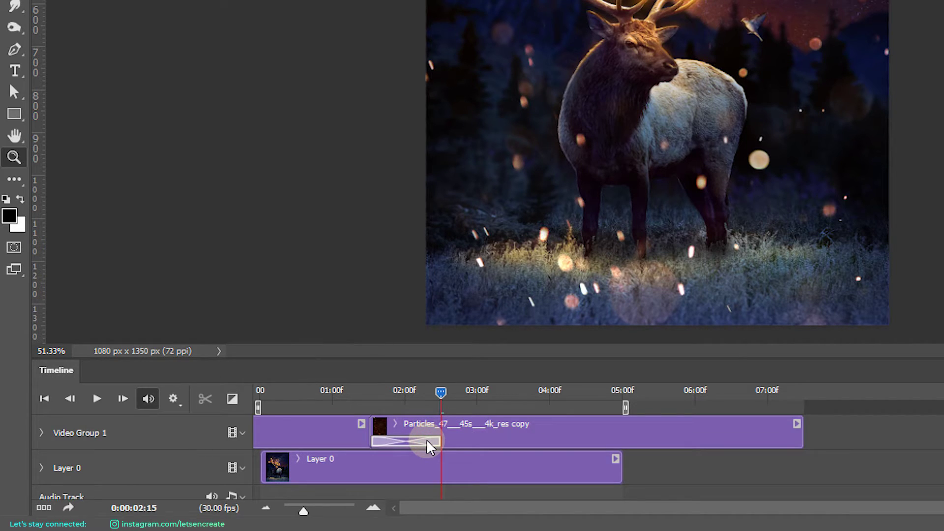
pyautogui.rightClick(428, 442)
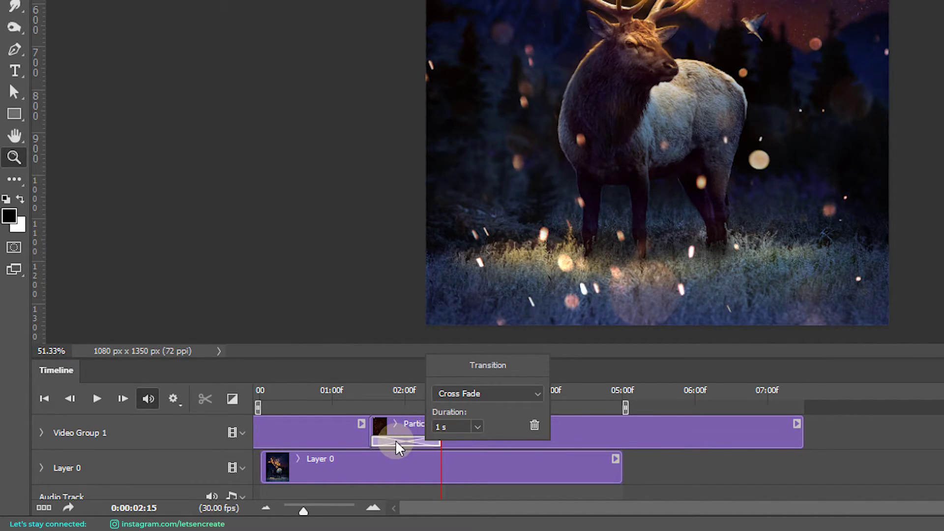
pyautogui.click(453, 441)
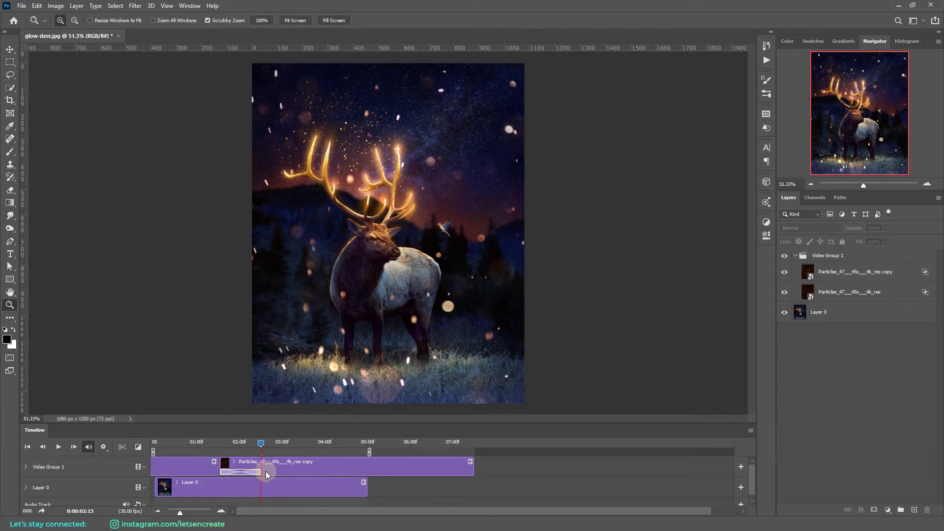
pyautogui.click(57, 447)
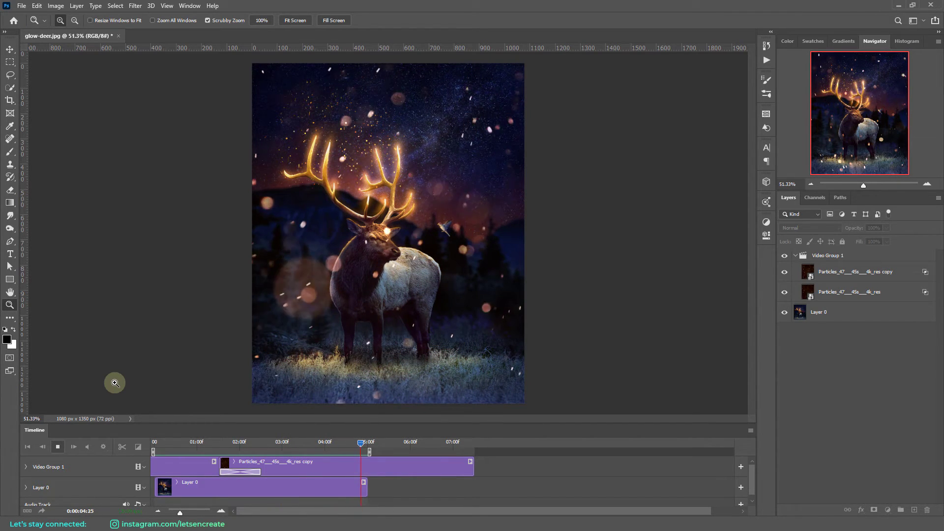
pyautogui.click(58, 446)
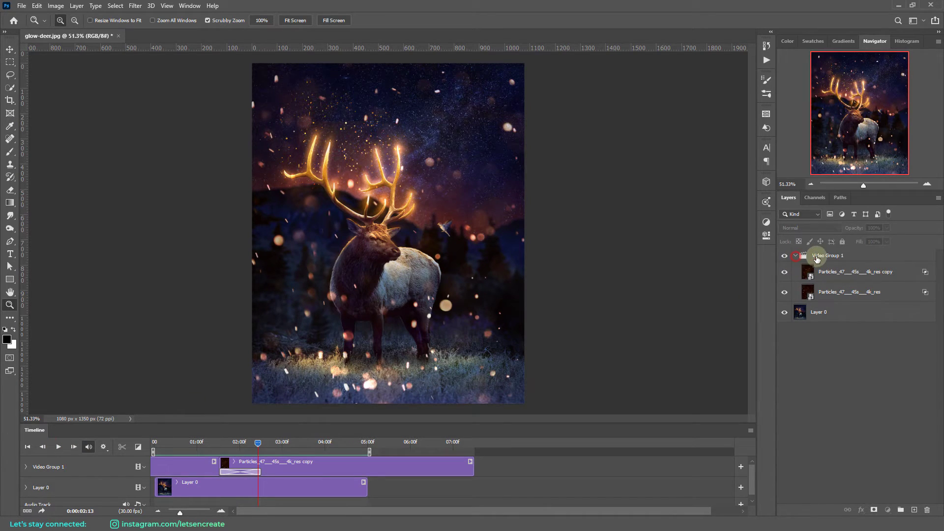
# Step: Collapse Video Group 1 and add a new layer whose clip starts at the timeline beginning
pyautogui.click(796, 256)
pyautogui.click(915, 510)
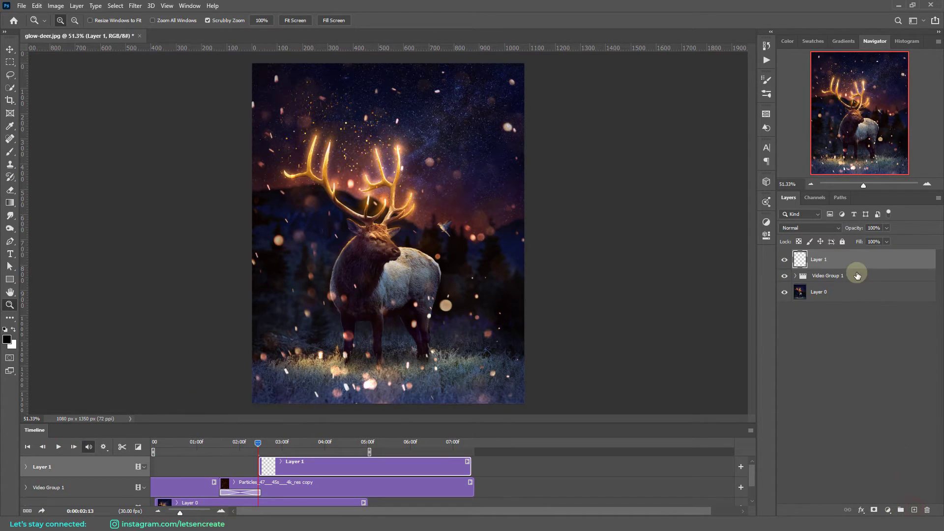
pyautogui.moveTo(296, 465); pyautogui.dragTo(225, 466)
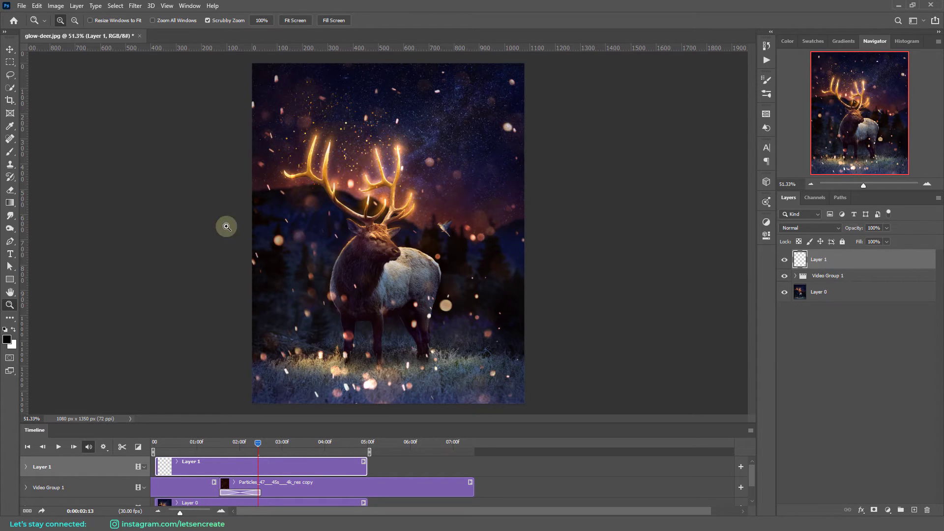
# Step: Type 'Light' below the deer and set it in the Master Of Break script font
pyautogui.click(10, 254)
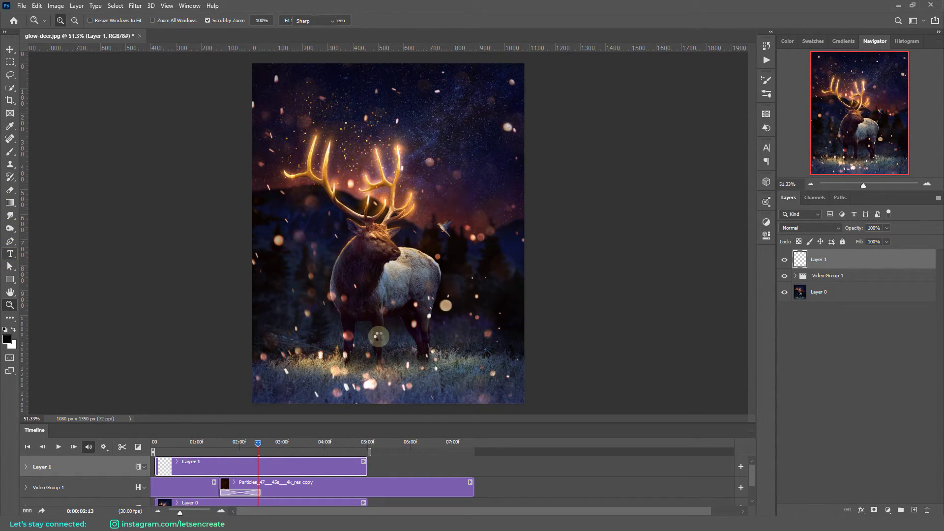
pyautogui.click(376, 336)
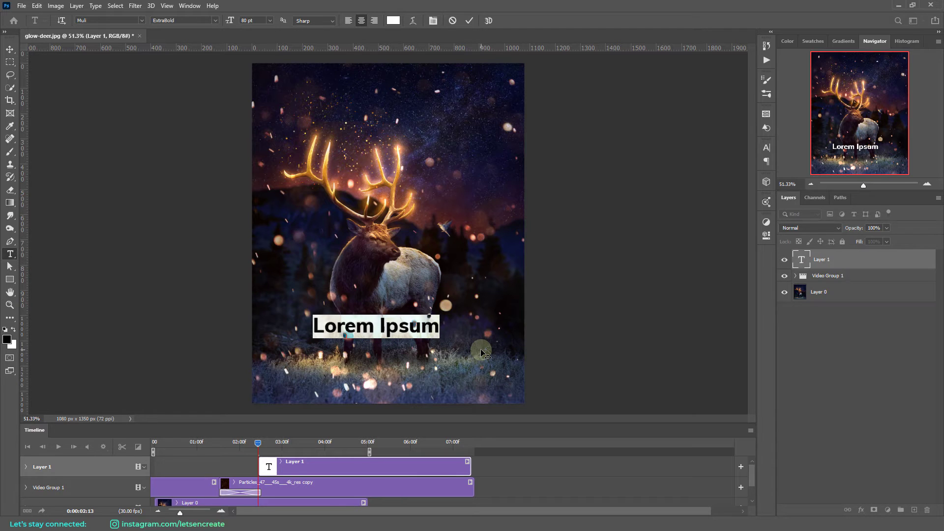
pyautogui.write('Light')
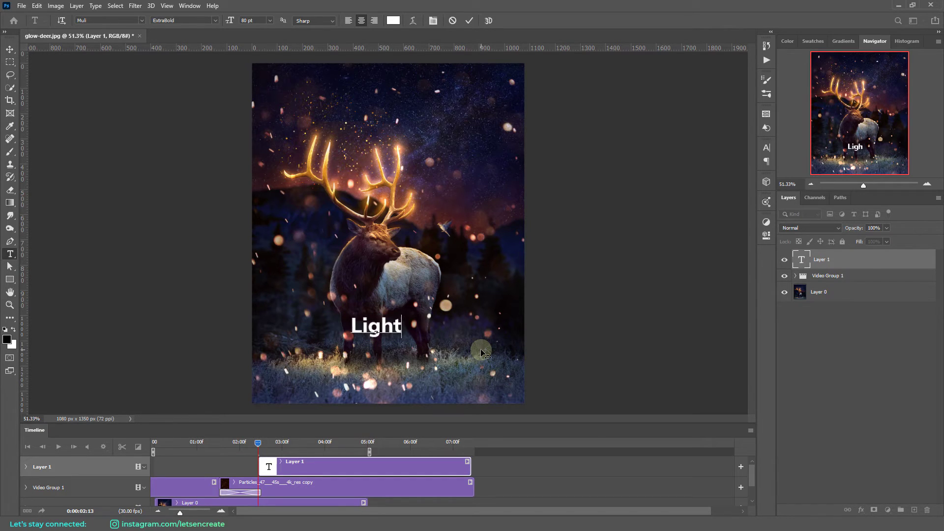
pyautogui.hotkey('ctrl', 'a')
pyautogui.click(141, 20)
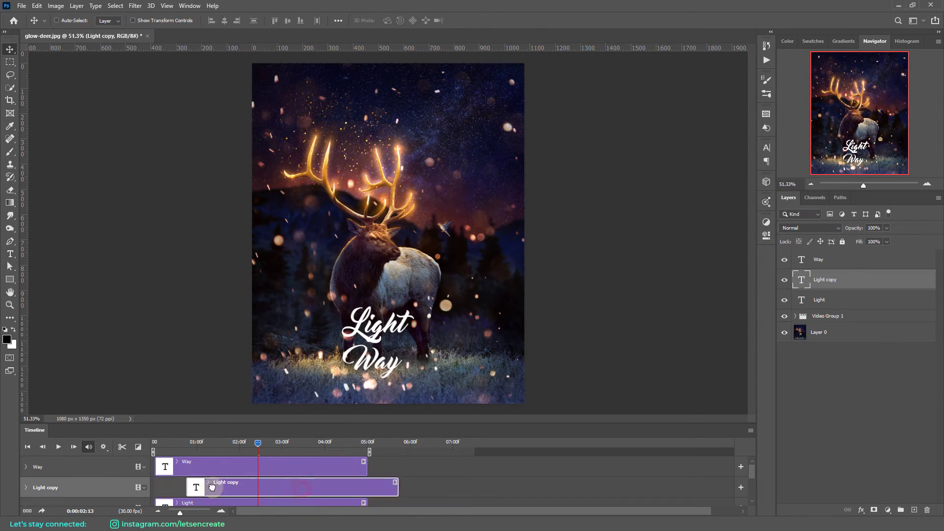
# Step: Align the word layers' clips to the timeline start and preview the titled animation
pyautogui.moveTo(212, 486); pyautogui.dragTo(180, 487)
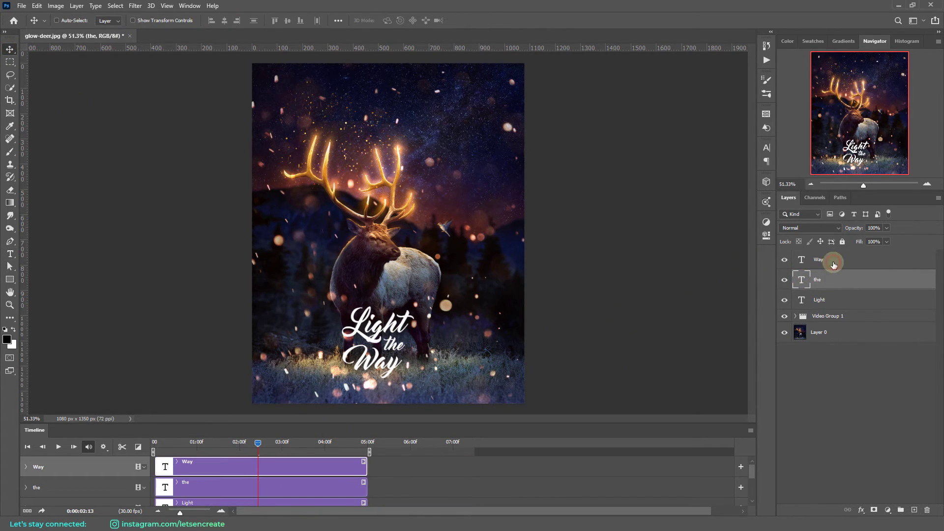
pyautogui.click(802, 278)
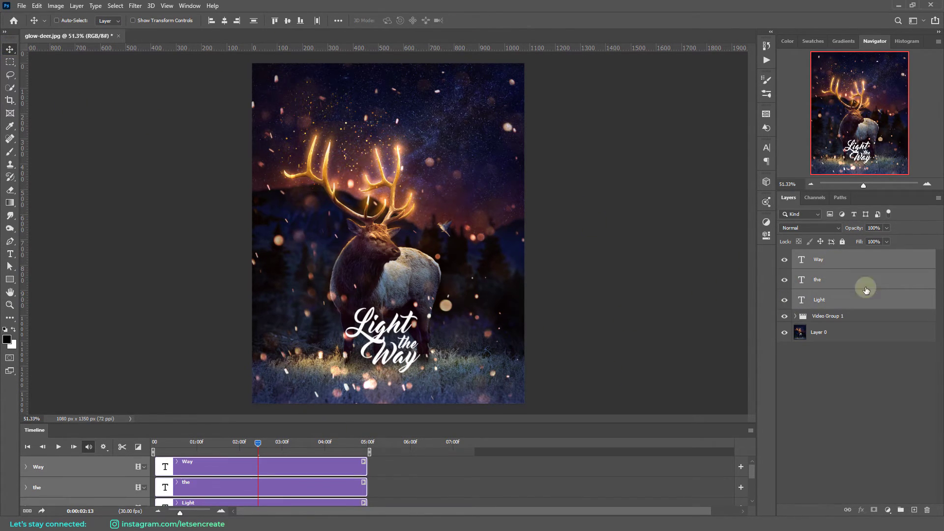
pyautogui.click(56, 447)
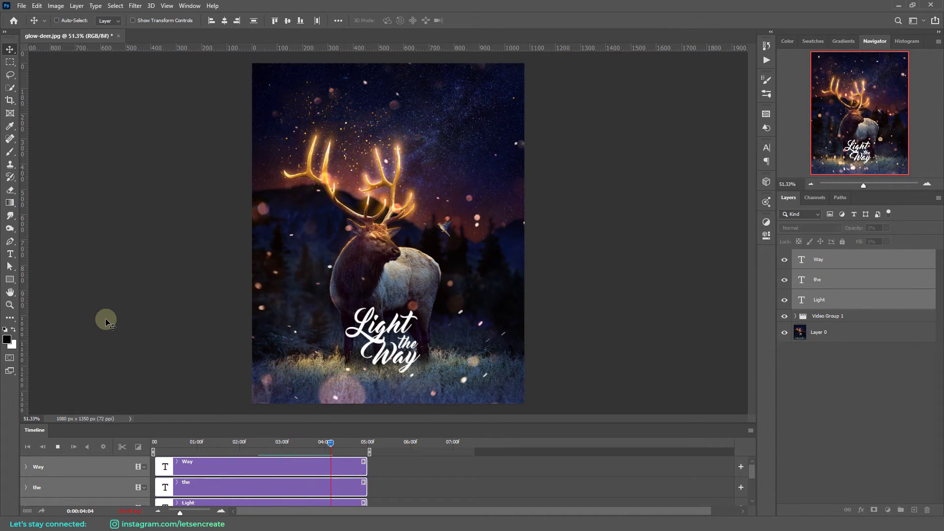
# Step: Render the work area as H.264 video glow-deer.mp4 at 1080 × 1350
pyautogui.click(58, 446)
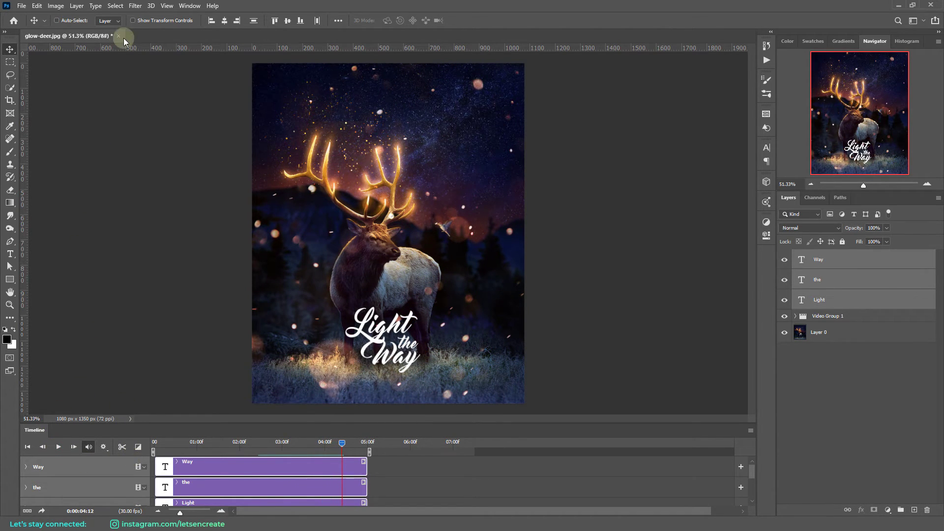
pyautogui.click(21, 6)
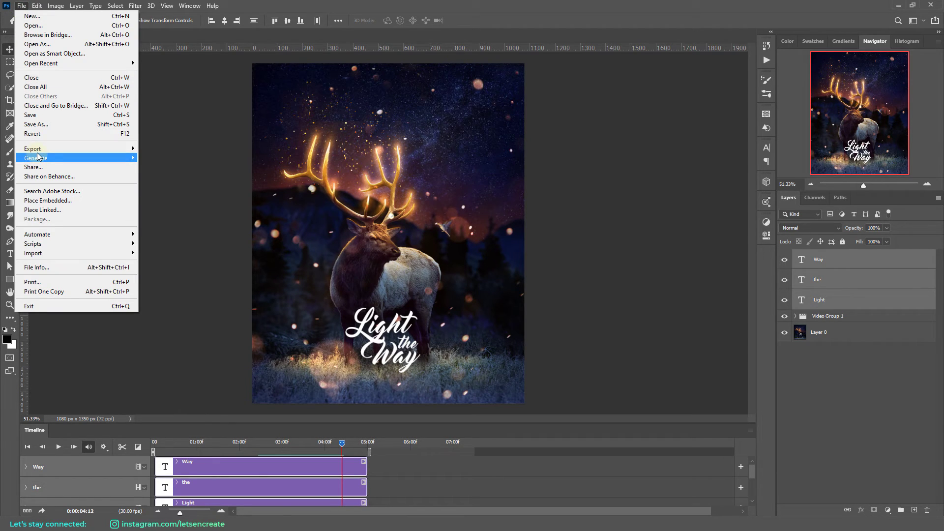
pyautogui.moveTo(35, 150)
pyautogui.click(176, 292)
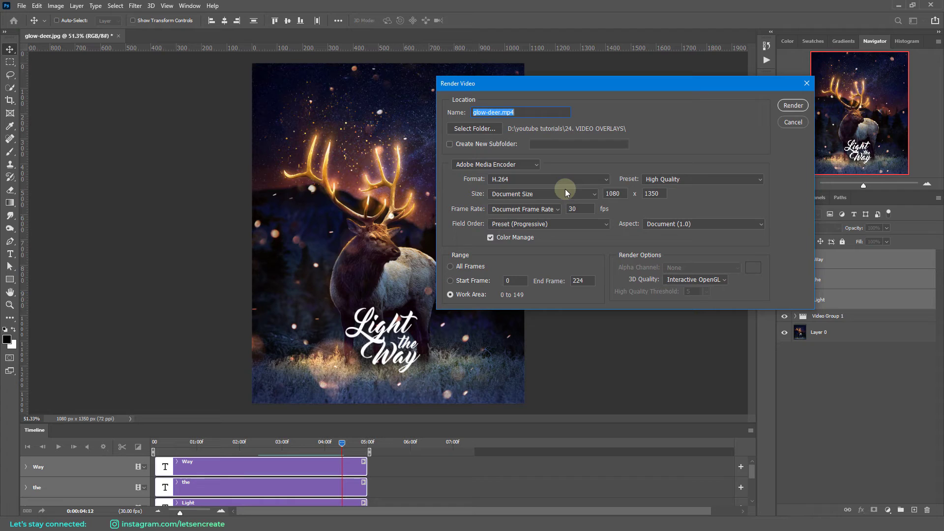
pyautogui.click(516, 182)
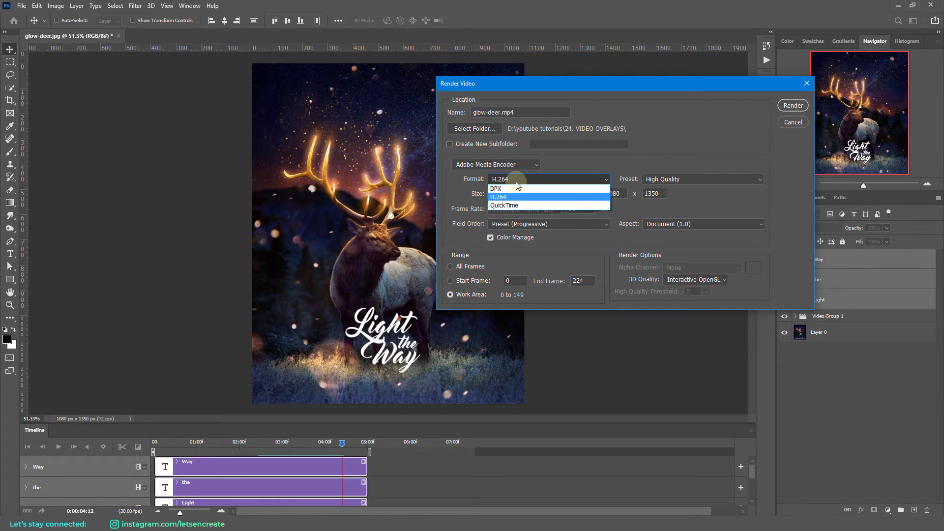
pyautogui.click(522, 182)
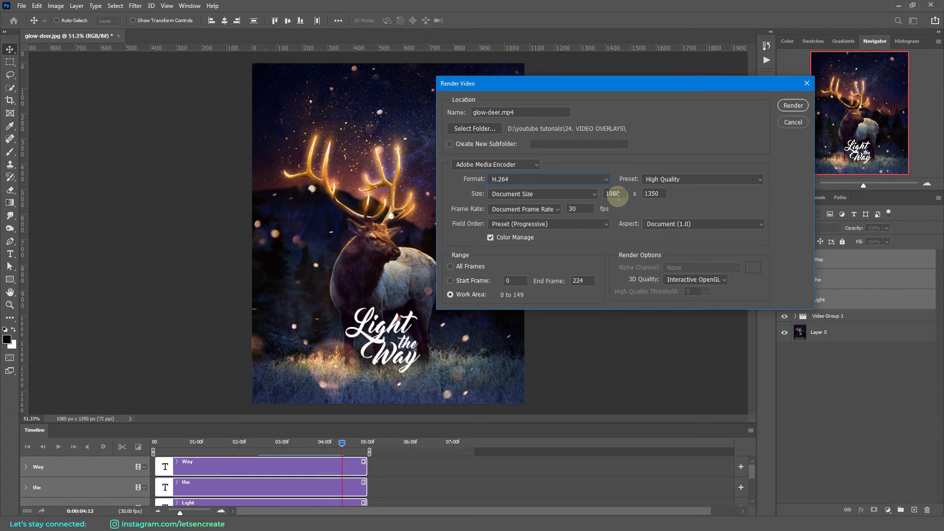
pyautogui.click(465, 295)
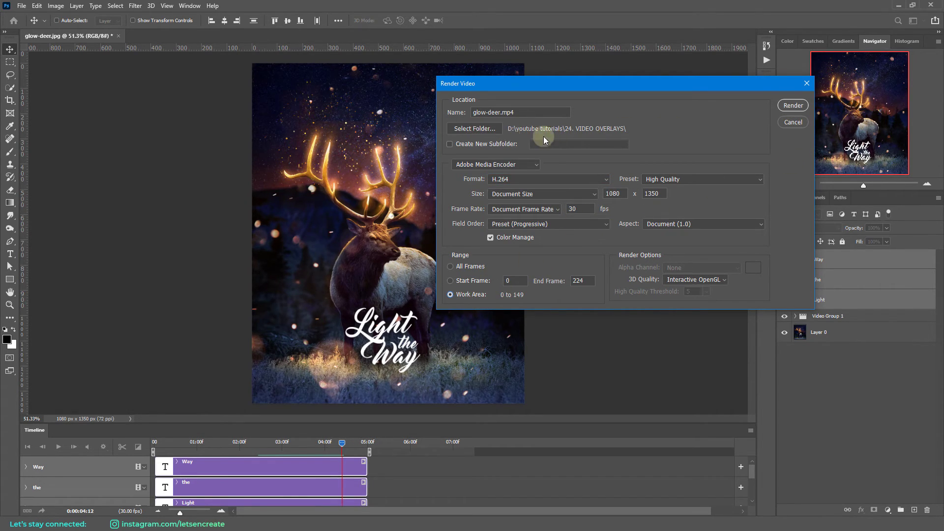
pyautogui.click(793, 106)
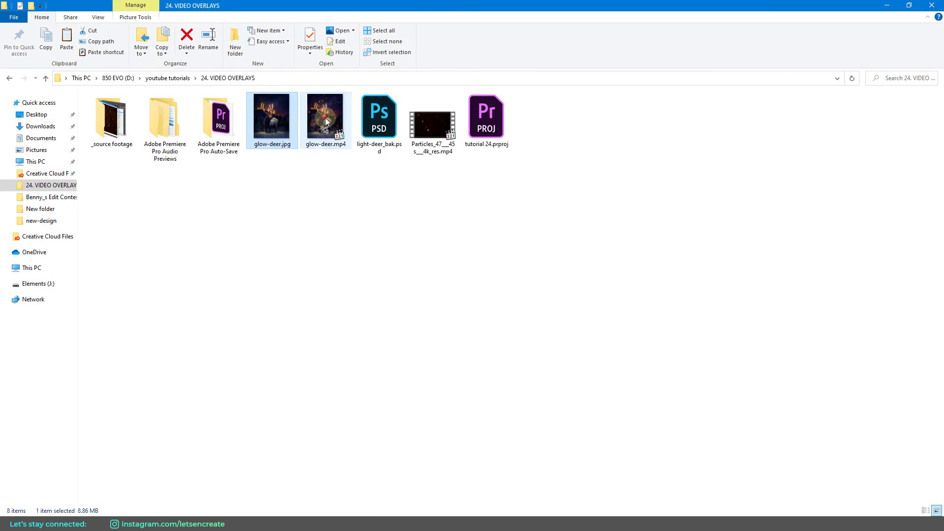
# Step: Play the rendered glow-deer.mp4 from the project folder, then replay the animation in Photoshop
pyautogui.click(326, 121)
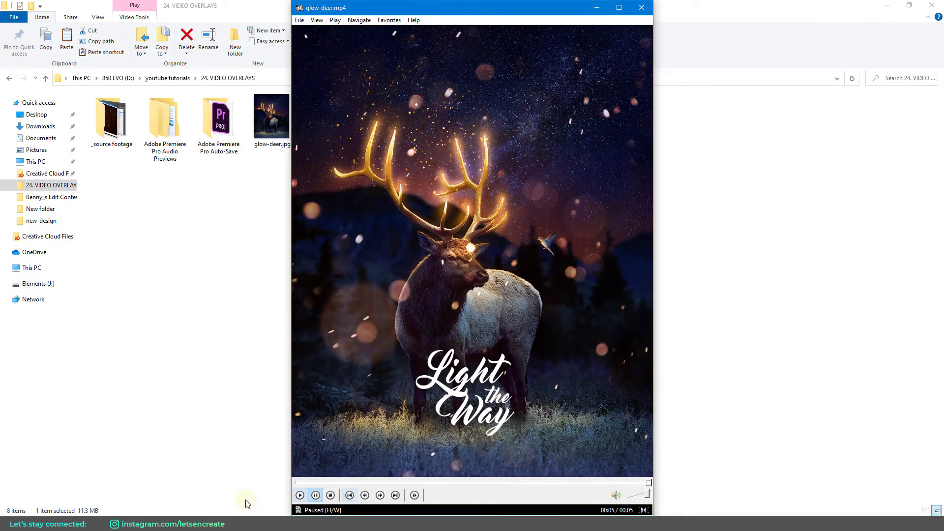
pyautogui.click(58, 449)
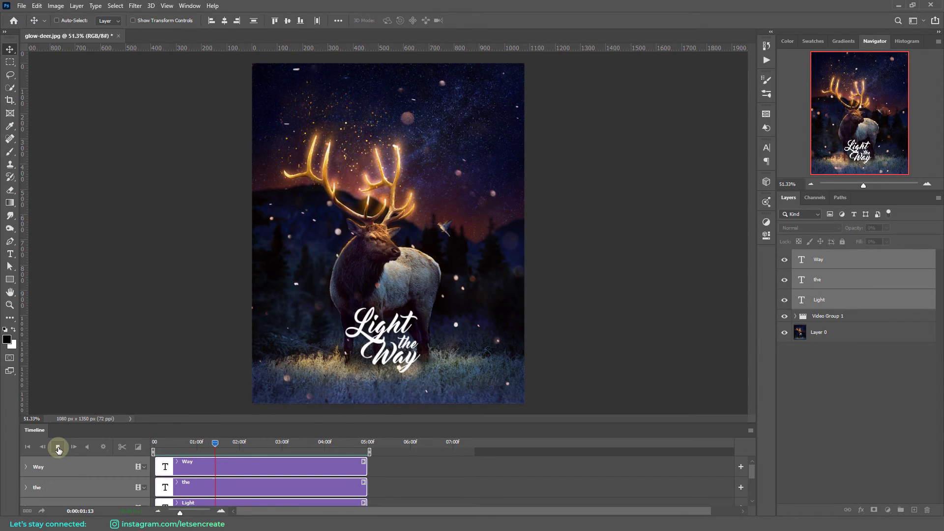